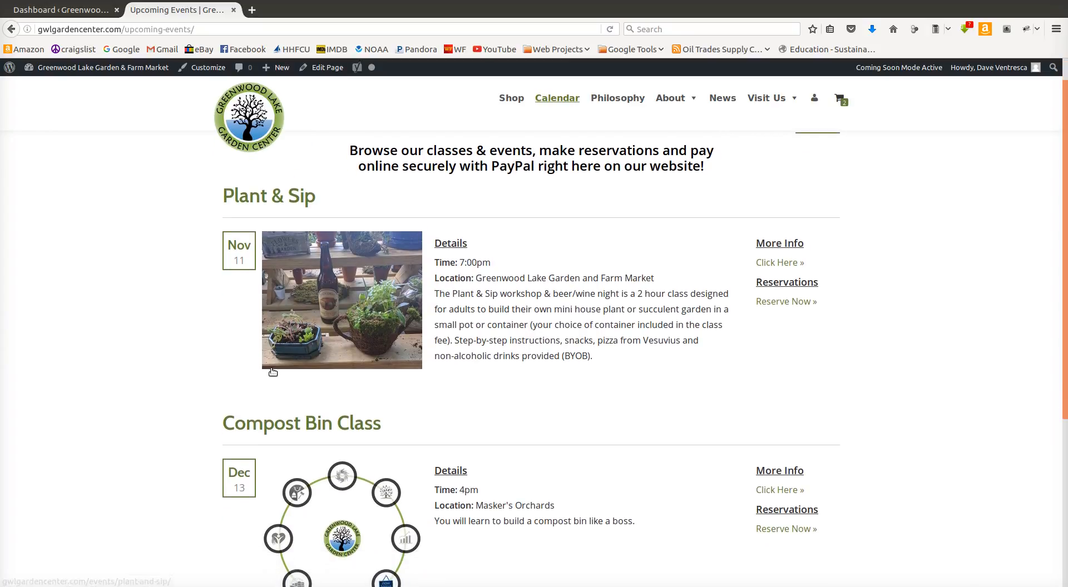
{"action": "scroll", "coordinate": [192, 403], "scroll_direction": "down", "scroll_amount": 2}
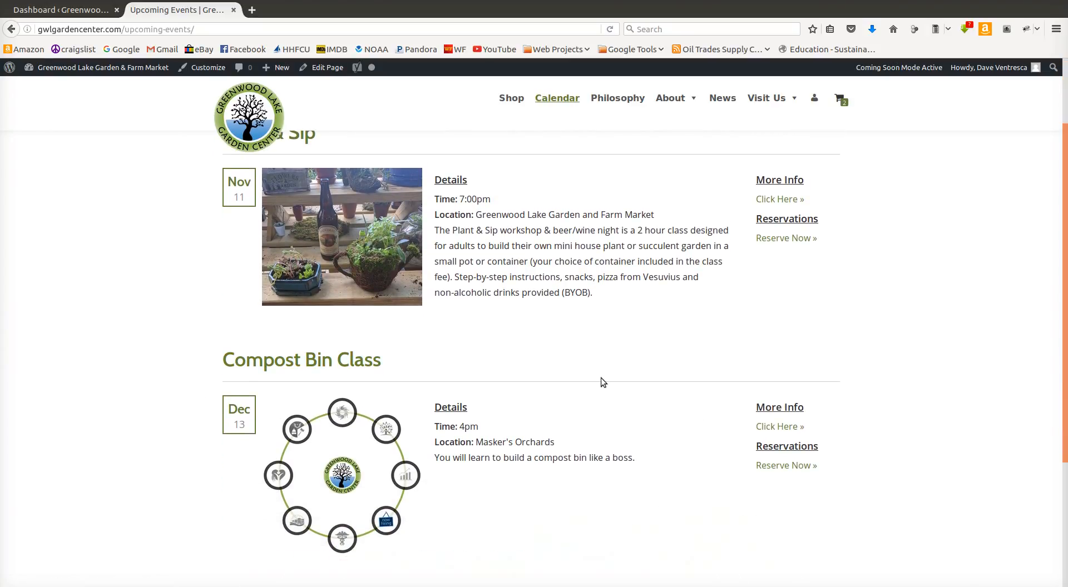
Step: Check the published Upcoming Events page, then open the Compost Bin Class event for editing from the admin Calendar entries
{"action": "scroll", "coordinate": [436, 386], "scroll_direction": "up", "scroll_amount": 3}
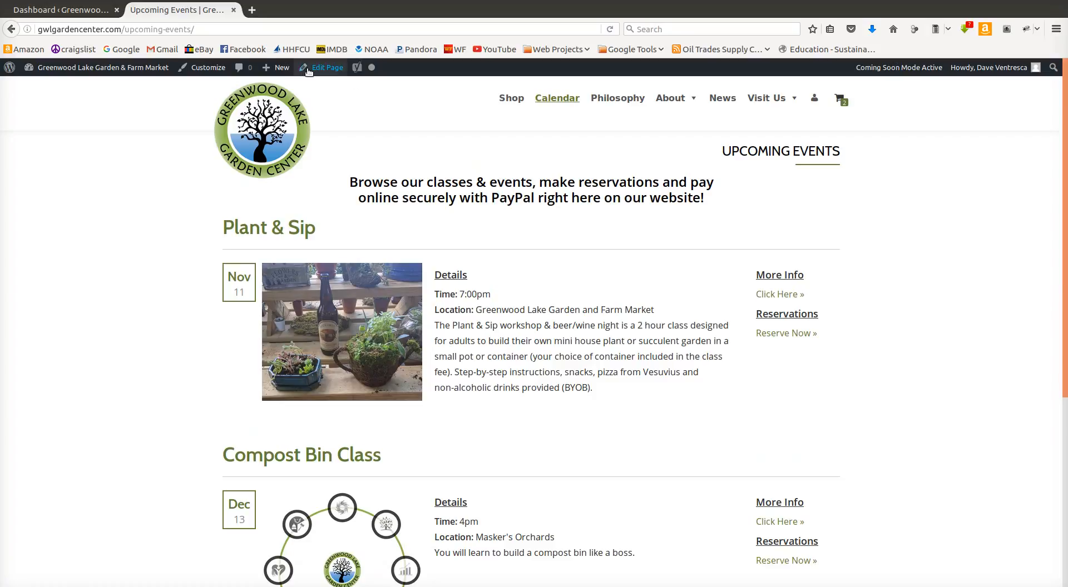
{"action": "left_click", "coordinate": [91, 12]}
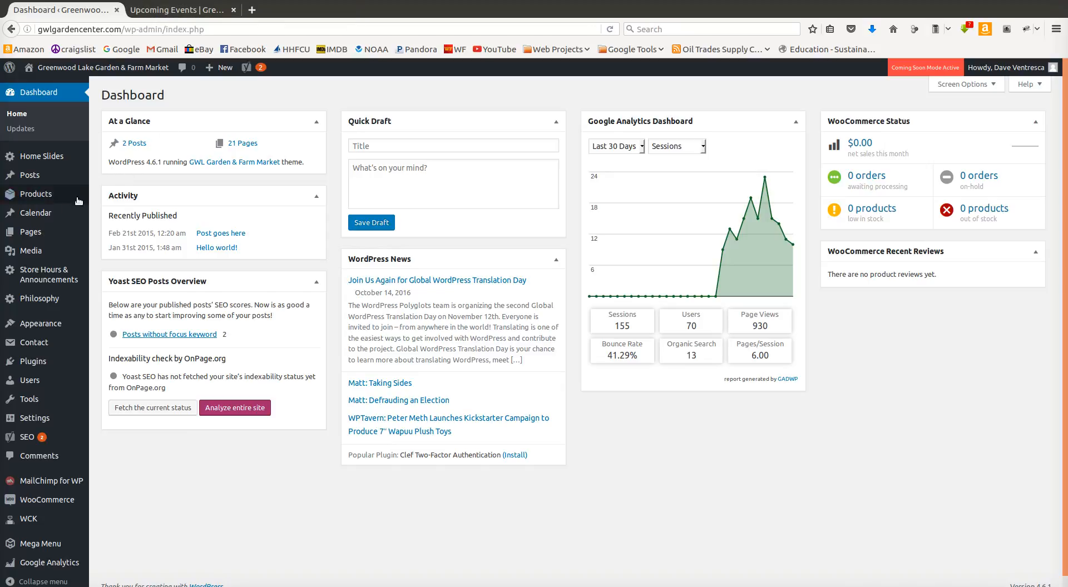
{"action": "mouse_move", "coordinate": [61, 216]}
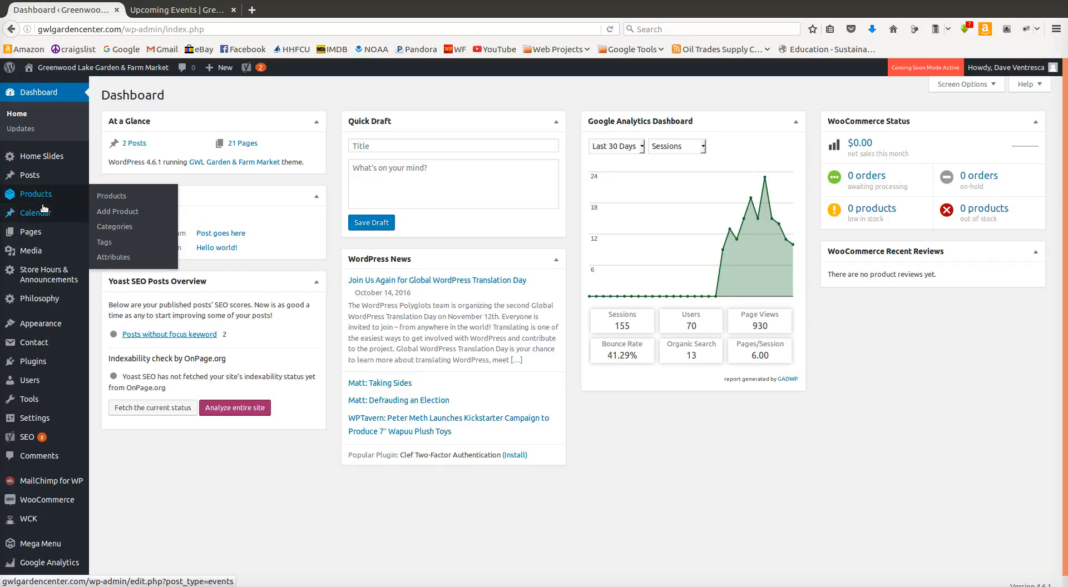
{"action": "left_click", "coordinate": [51, 213]}
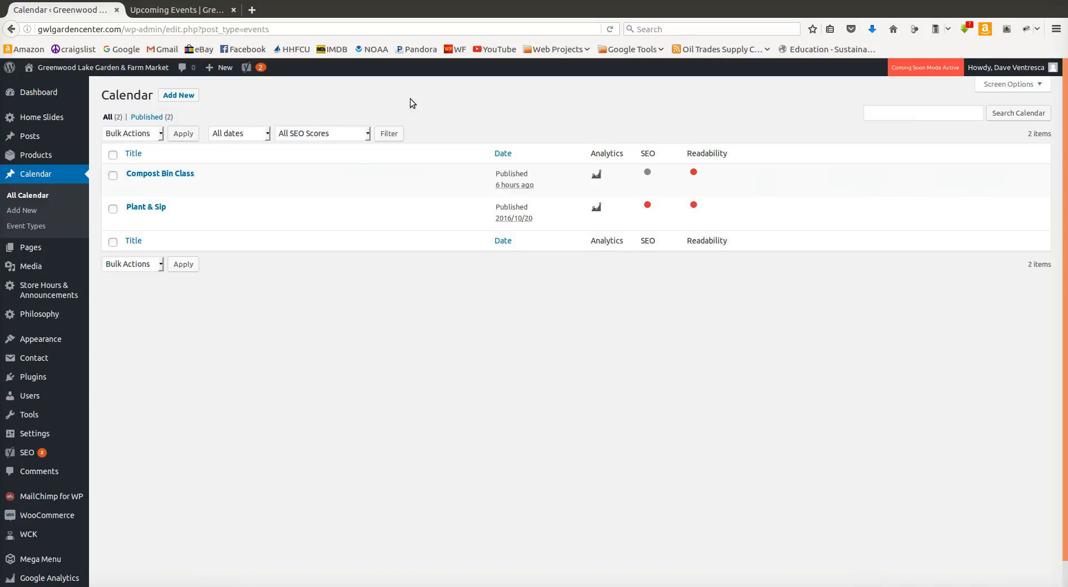
{"action": "mouse_move", "coordinate": [150, 184]}
{"action": "mouse_move", "coordinate": [142, 219]}
{"action": "left_click", "coordinate": [160, 174]}
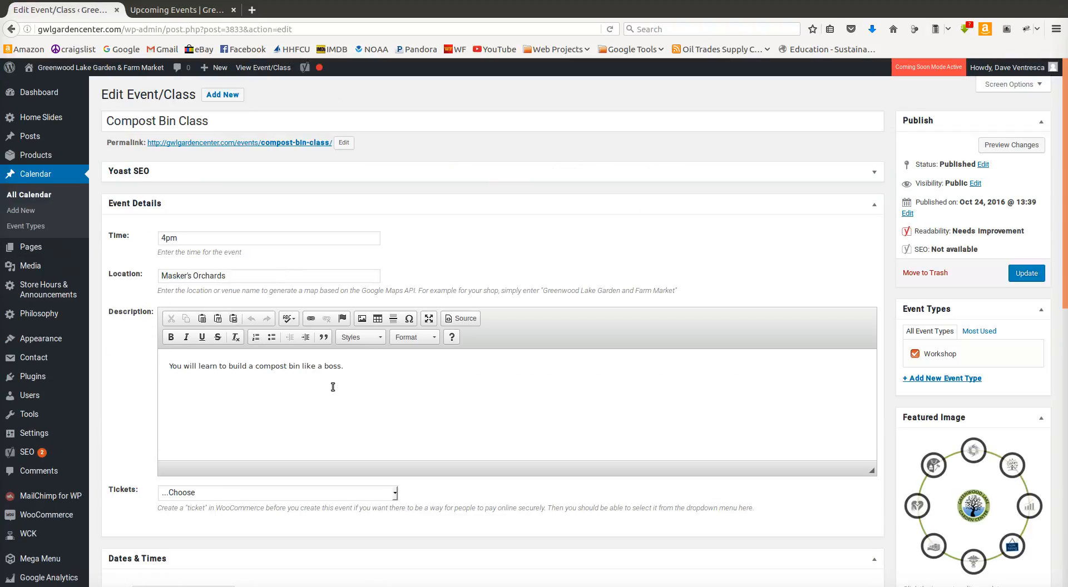
Step: Review the event's time and title fields and its Yoast SEO section, leaving that section collapsed
{"action": "left_click", "coordinate": [165, 238]}
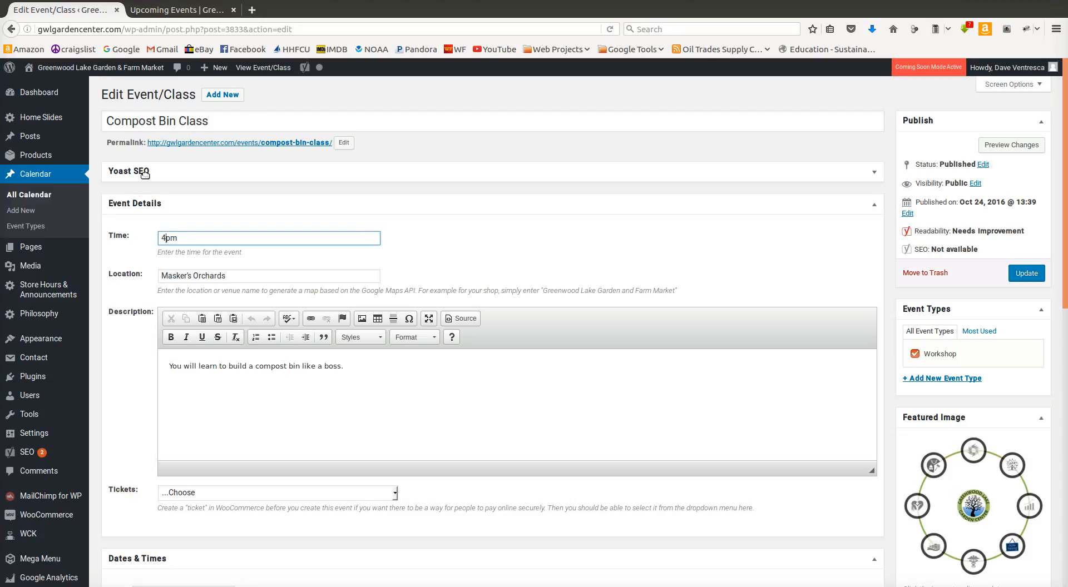
{"action": "left_click_drag", "start_coordinate": [214, 121], "coordinate": [85, 113]}
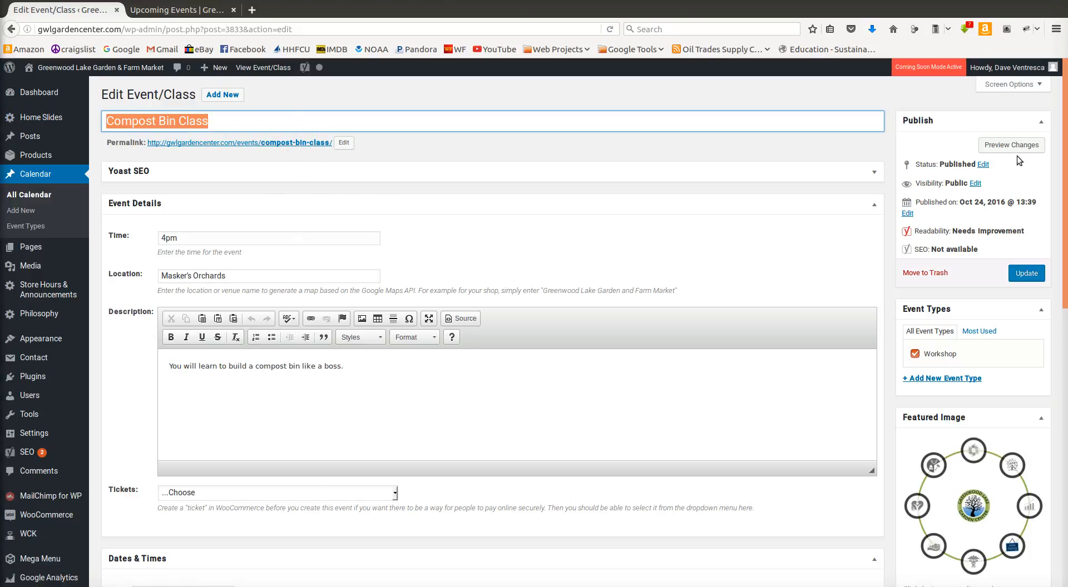
{"action": "left_click", "coordinate": [873, 172]}
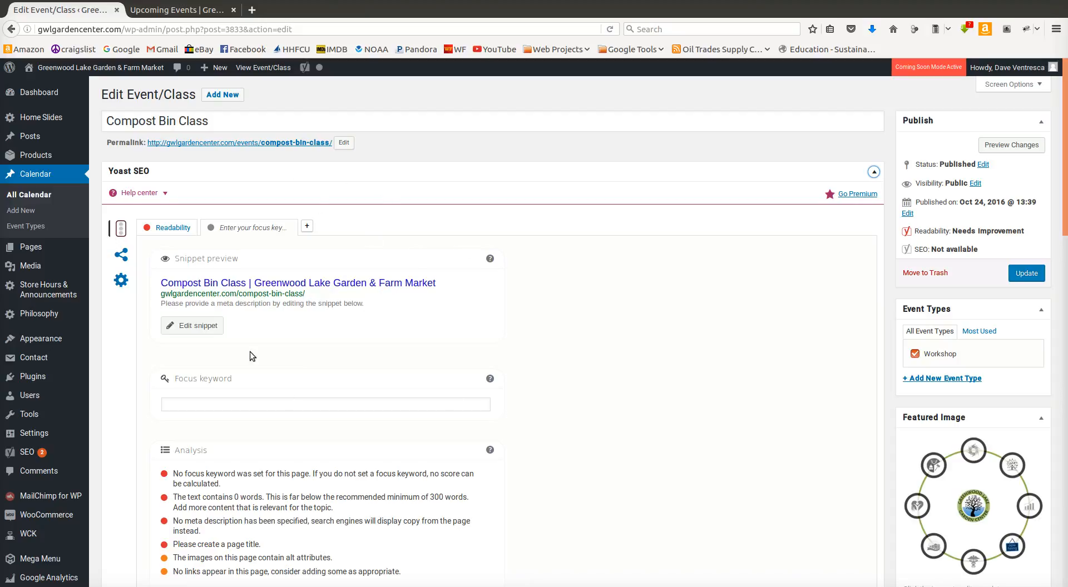
{"action": "left_click", "coordinate": [874, 171]}
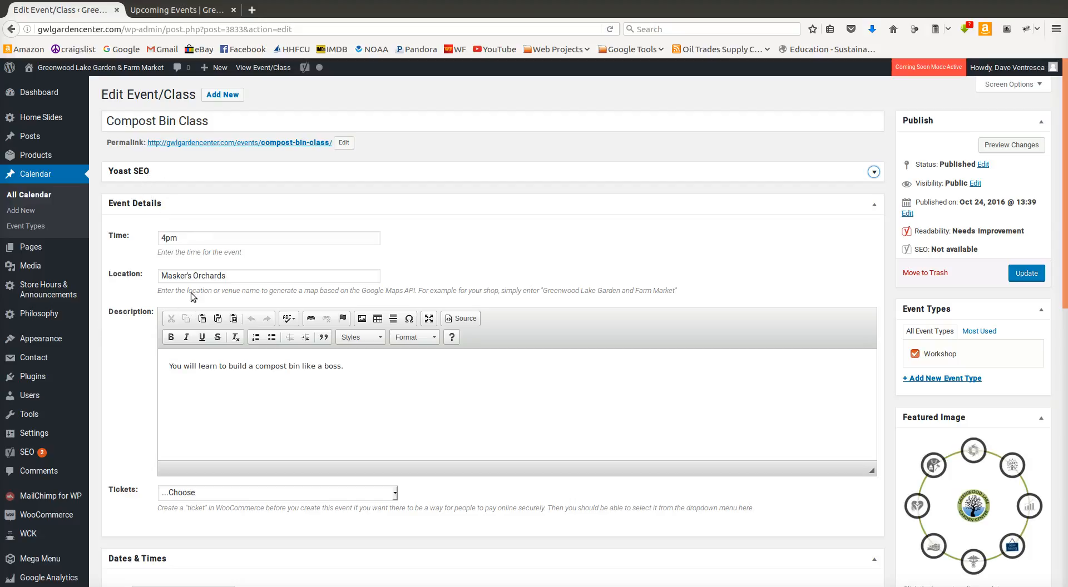
Step: Replace the event's location with "Greenwood Lake Garden and Farm Market"
{"action": "left_click", "coordinate": [166, 238]}
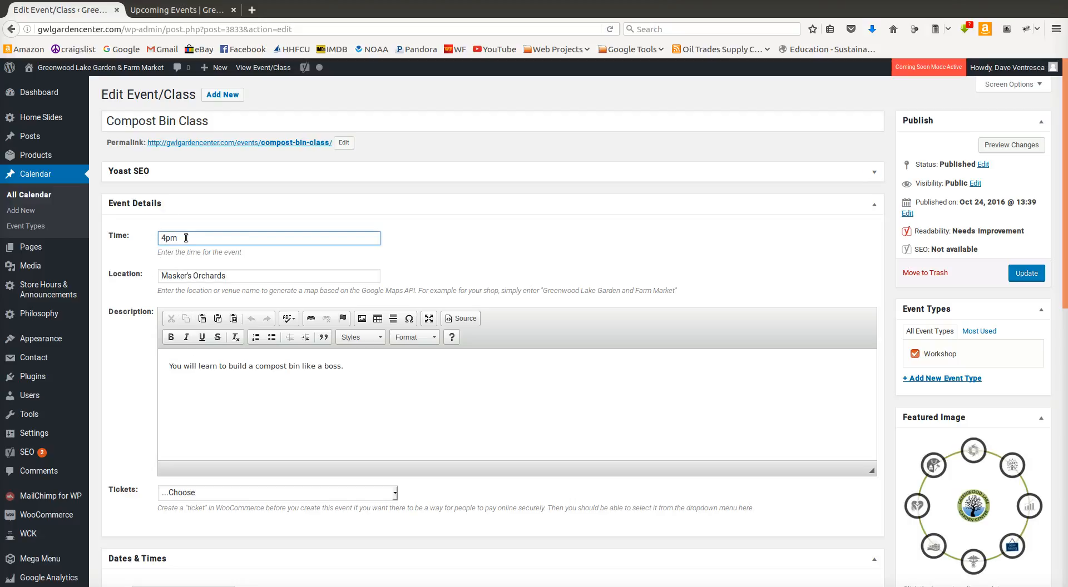
{"action": "left_click", "coordinate": [223, 277]}
{"action": "triple_click", "coordinate": [223, 276]}
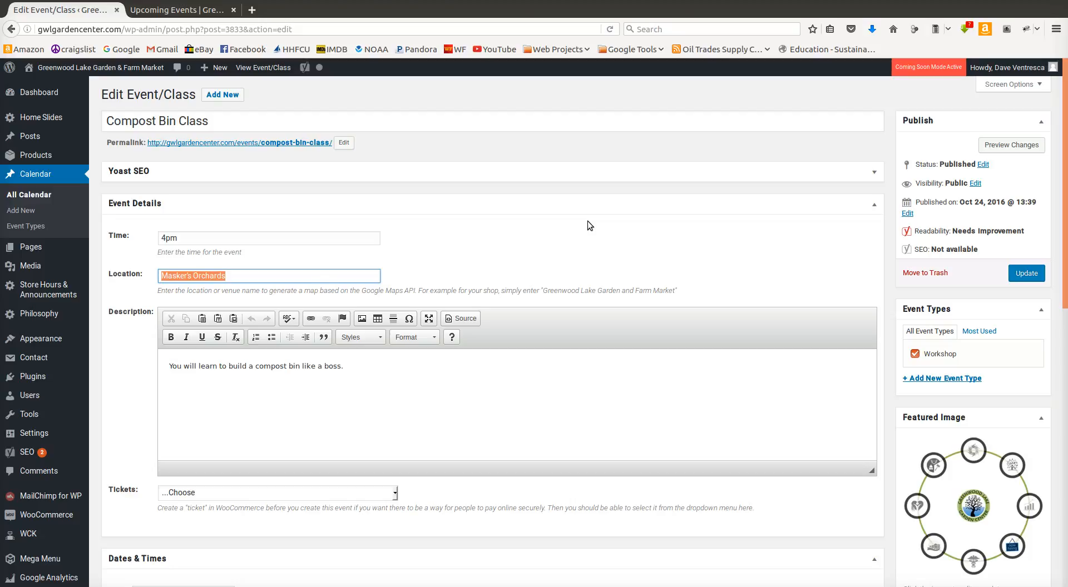
{"action": "type", "text": "Gree"}
{"action": "key", "text": "Down"}
{"action": "key", "text": "Return"}
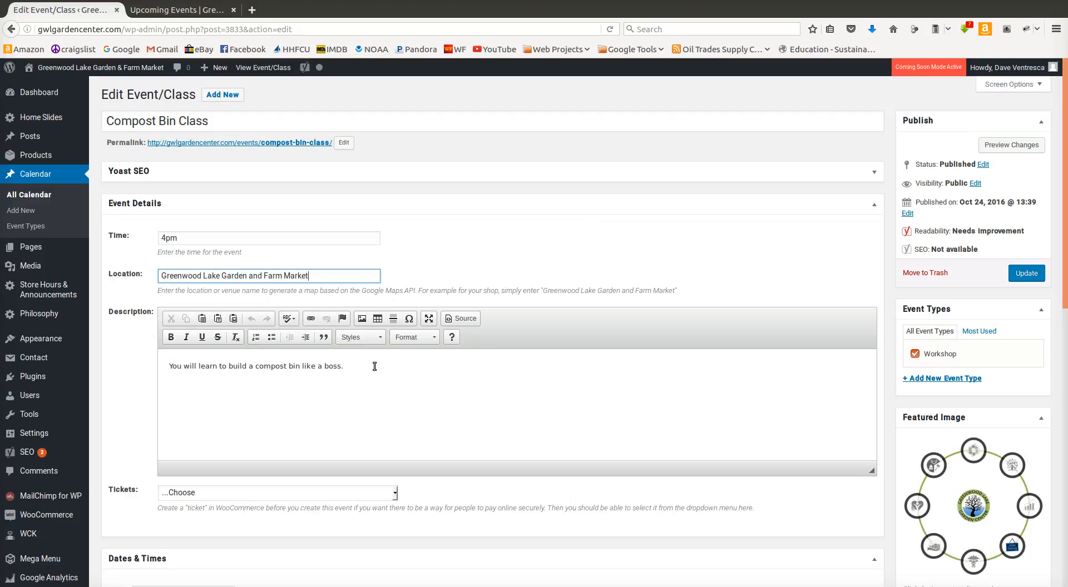
Step: Replace the event description with "You will build a compost bin and learn all about how to compost your leftovers and inedibles."
{"action": "left_click_drag", "start_coordinate": [372, 365], "coordinate": [189, 349]}
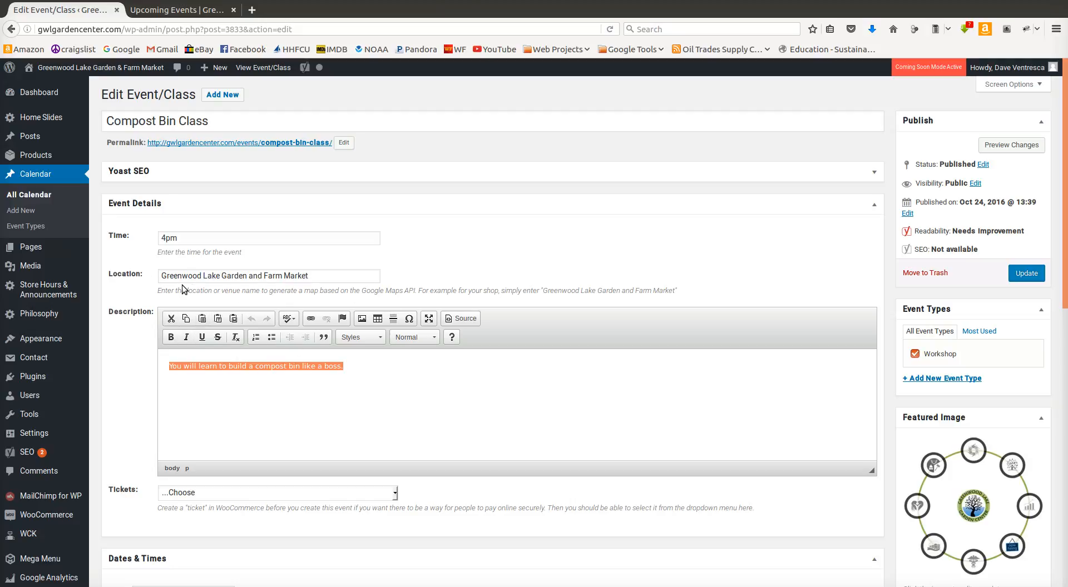
{"action": "triple_click", "coordinate": [321, 276]}
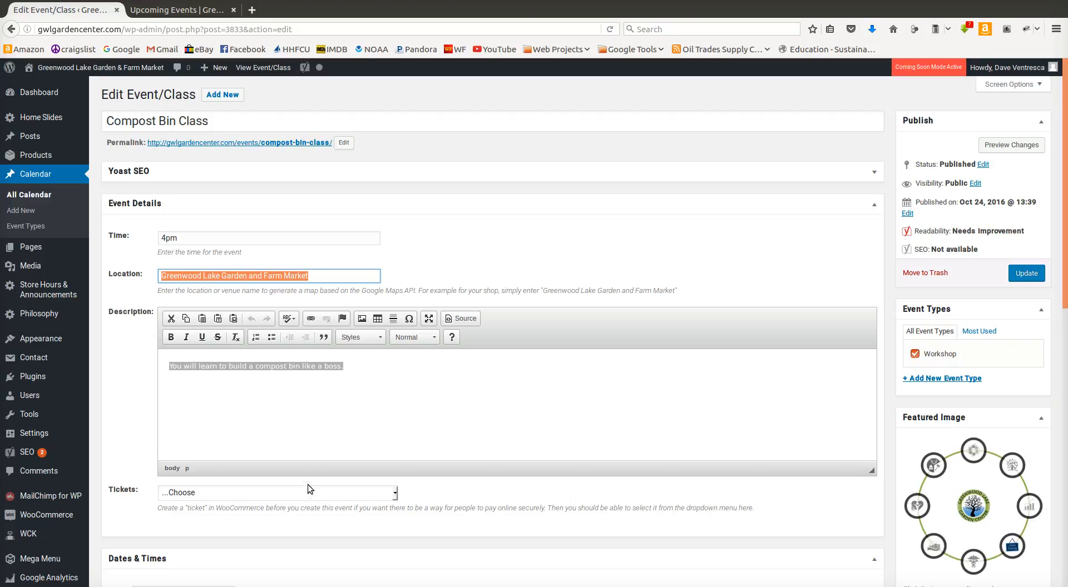
{"action": "left_click_drag", "start_coordinate": [357, 379], "coordinate": [102, 349]}
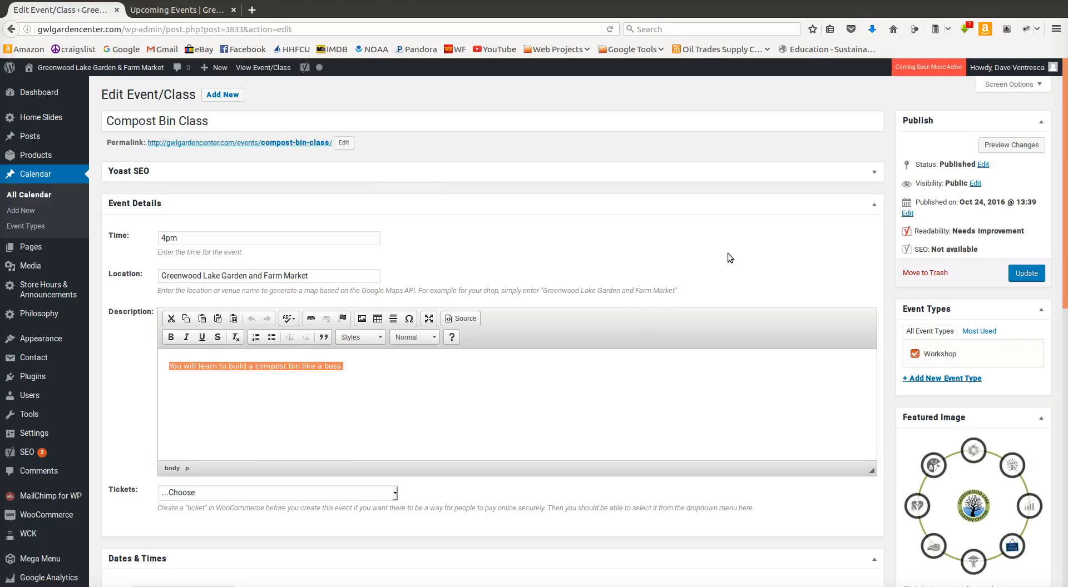
{"action": "type", "text": "You wil"}
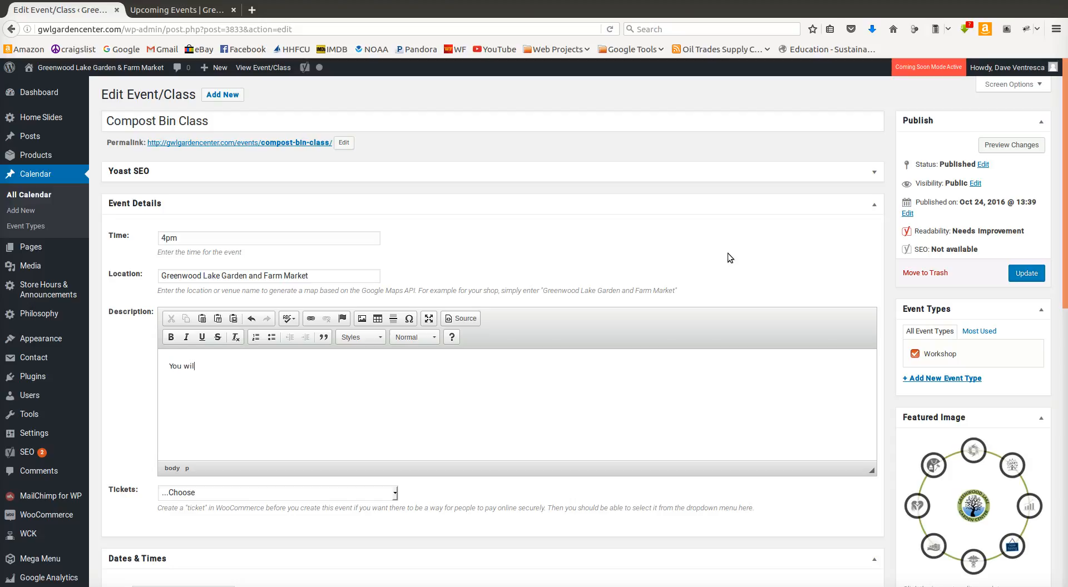
{"action": "type", "text": "l build and learn all about how to compost your left"}
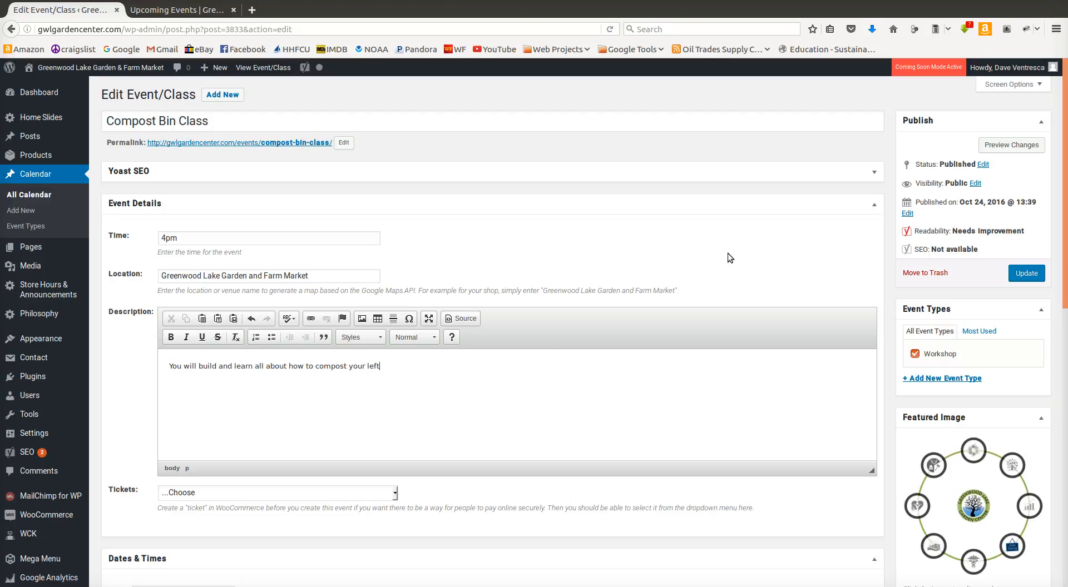
{"action": "type", "text": "overs"}
{"action": "type", "text": " and "}
{"action": "type", "text": "inedible"}
{"action": "type", "text": "build"}
{"action": "type", "text": " a compost"}
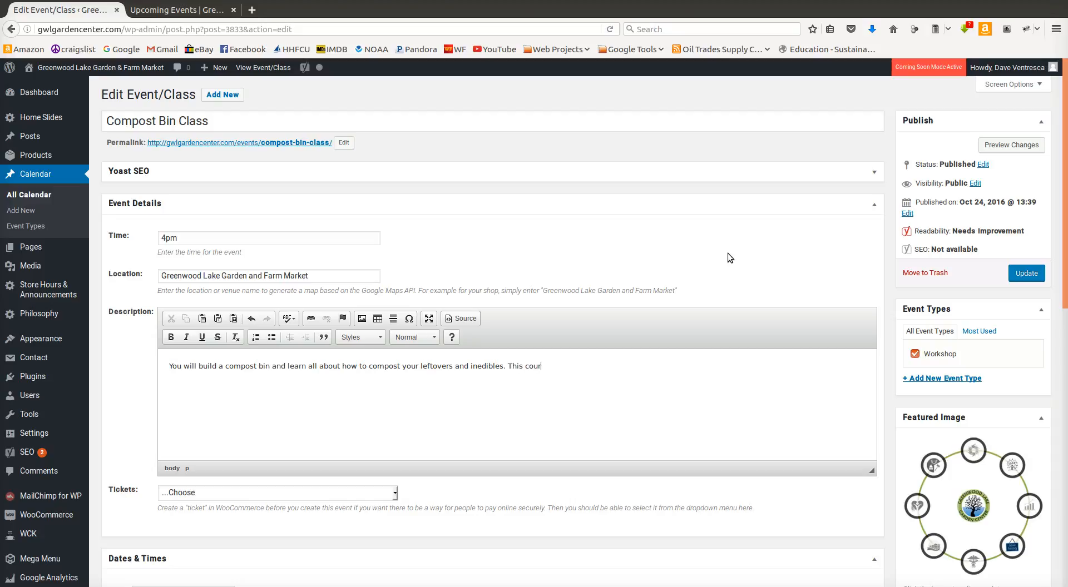
Step: Continue the description with "This course includes wood and an instructional tutorial on how to maintain your compost bin all year round."
{"action": "type", "text": "ludes wood and an instructional tutorial on"}
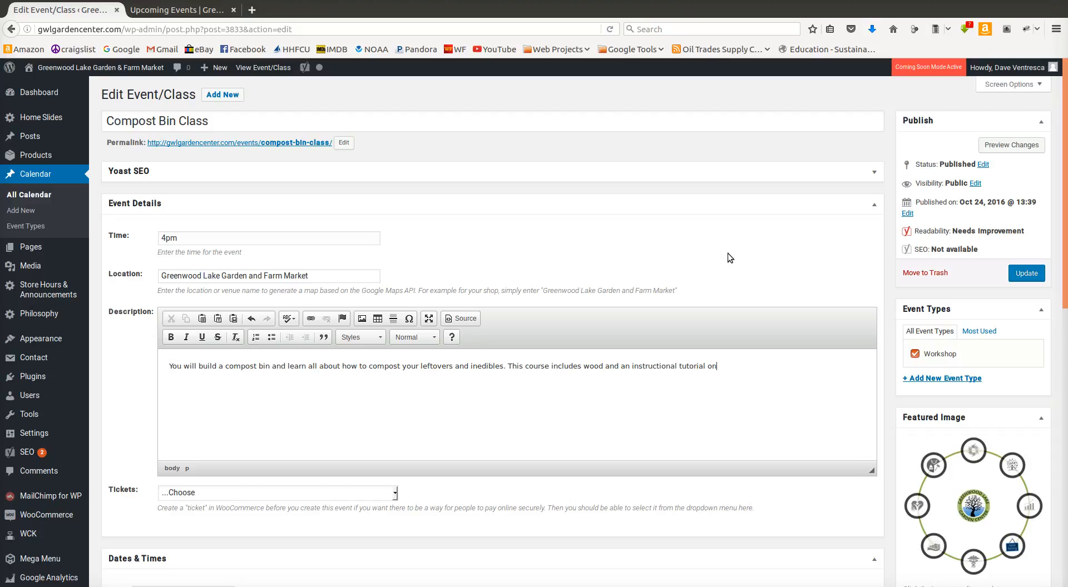
{"action": "type", "text": " how to maintain your compost bin all year round."}
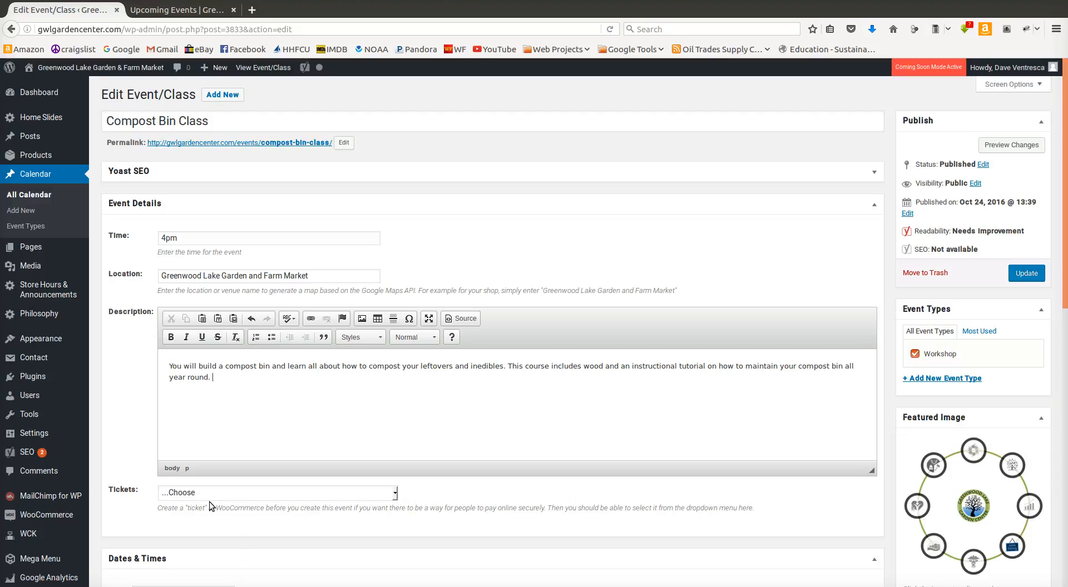
Step: Examine the products offered as tickets for the event and leave the ticket selection at "...Choose"
{"action": "scroll", "coordinate": [189, 433], "scroll_direction": "down", "scroll_amount": 5}
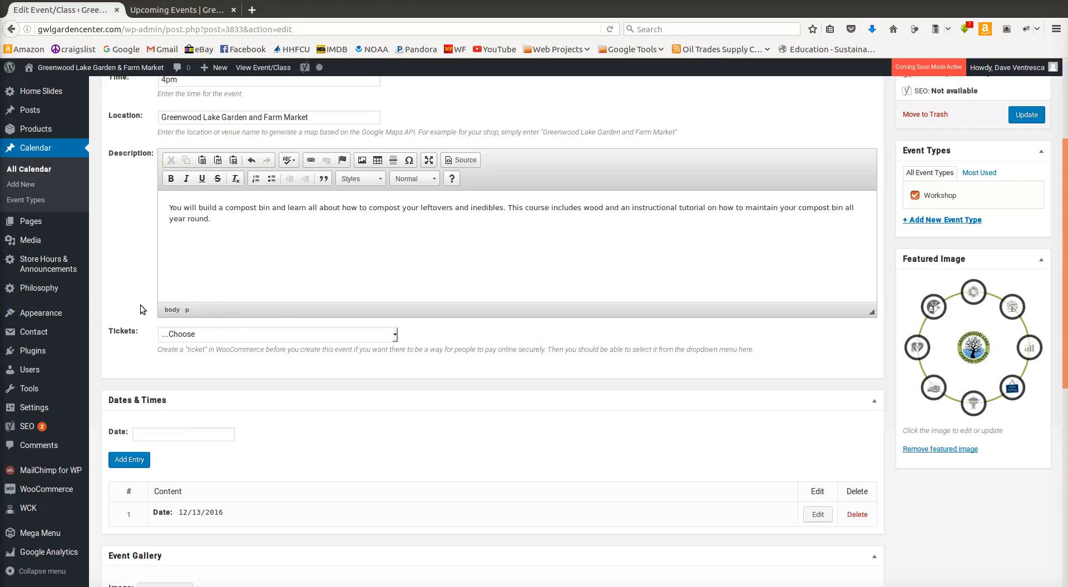
{"action": "left_click", "coordinate": [219, 333]}
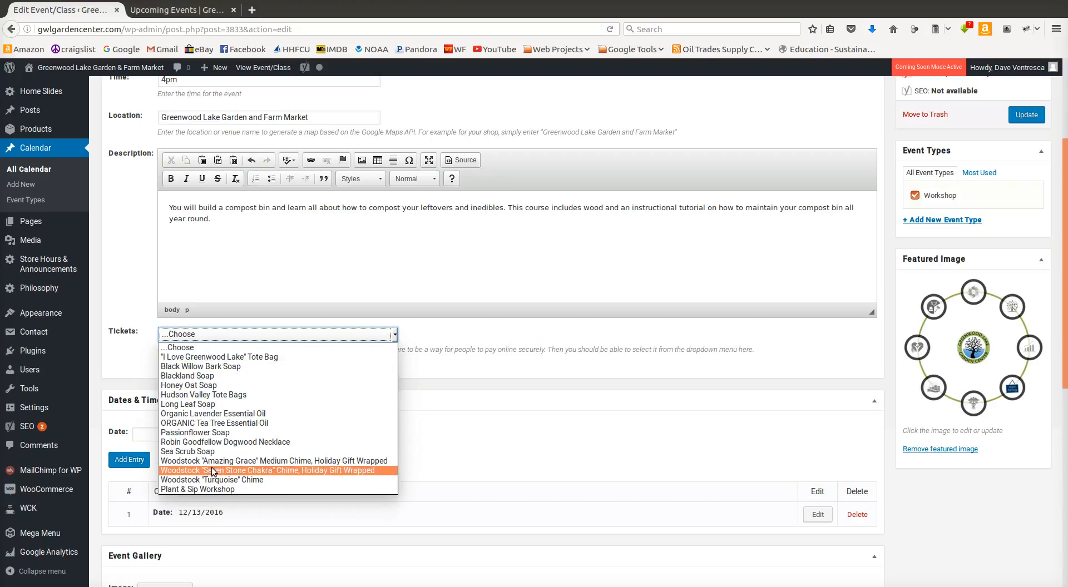
{"action": "left_click", "coordinate": [191, 349]}
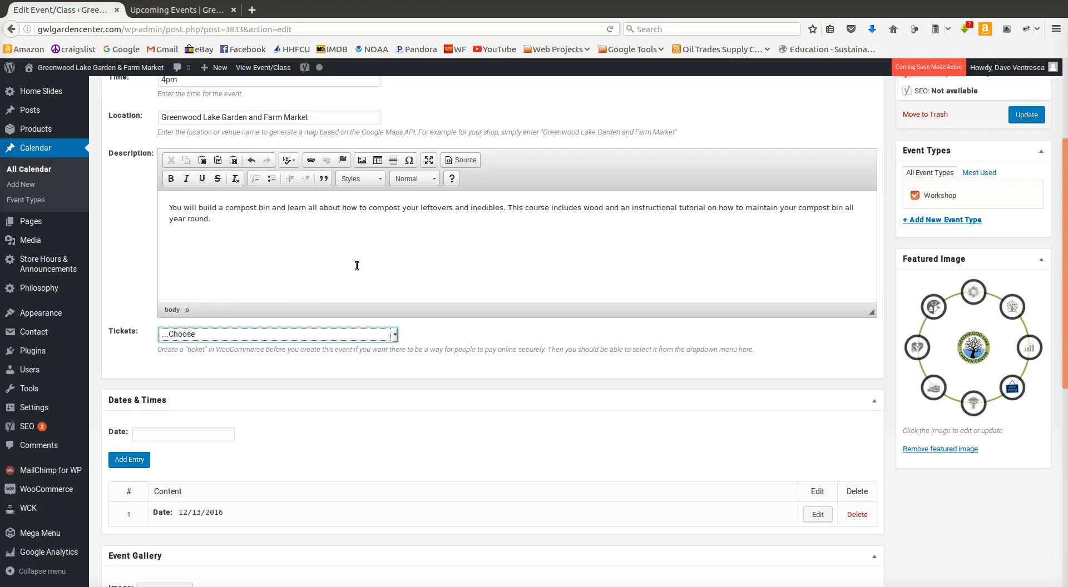
{"action": "scroll", "coordinate": [357, 266], "scroll_direction": "up", "scroll_amount": 3}
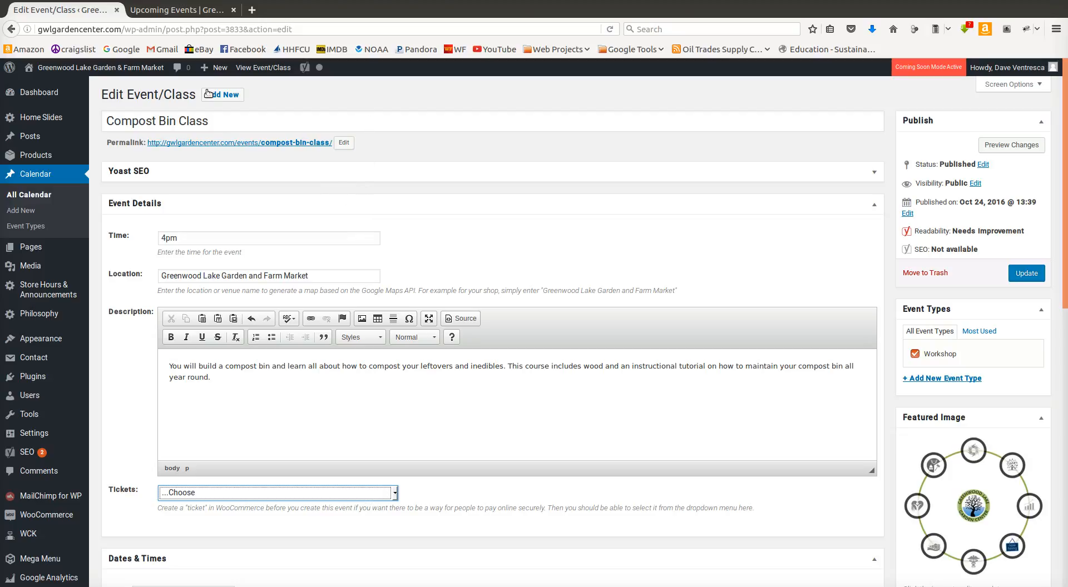
{"action": "scroll", "coordinate": [566, 199], "scroll_direction": "down", "scroll_amount": 5}
{"action": "scroll", "coordinate": [475, 467], "scroll_direction": "down", "scroll_amount": 1}
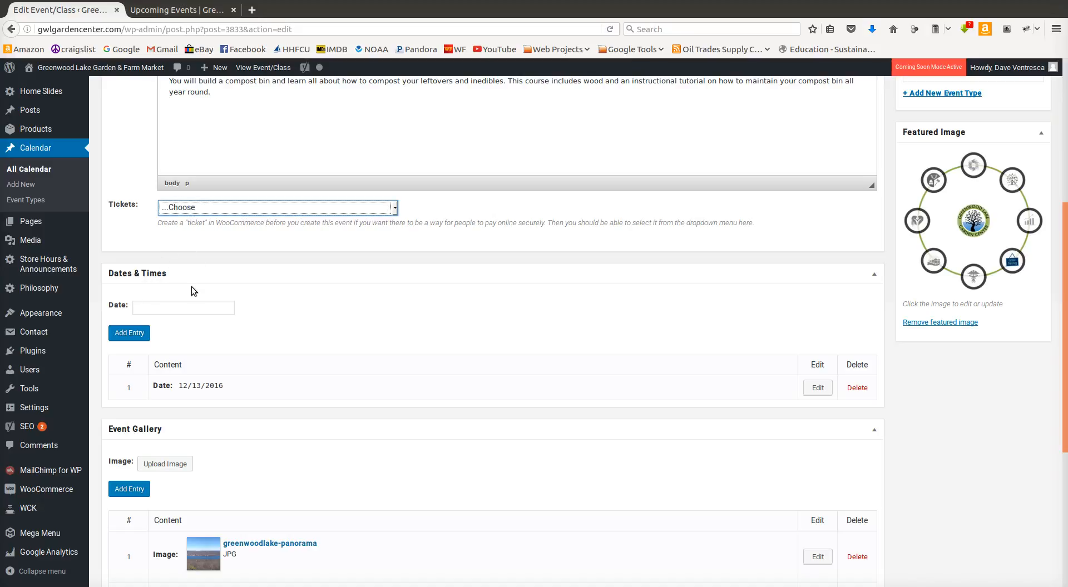
{"action": "left_click", "coordinate": [172, 306]}
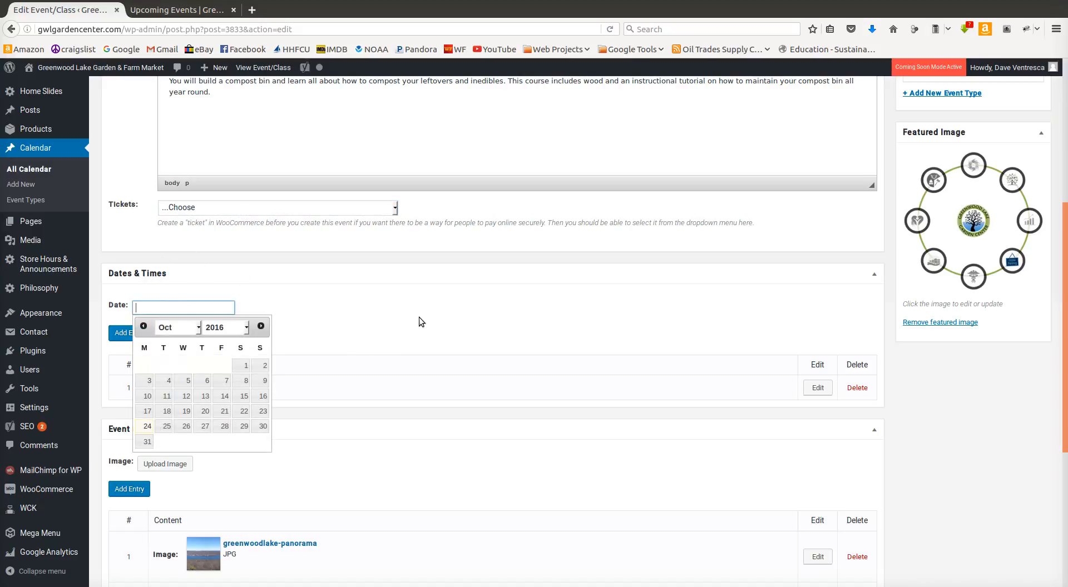
{"action": "left_click", "coordinate": [392, 303]}
{"action": "scroll", "coordinate": [254, 277], "scroll_direction": "up", "scroll_amount": 5}
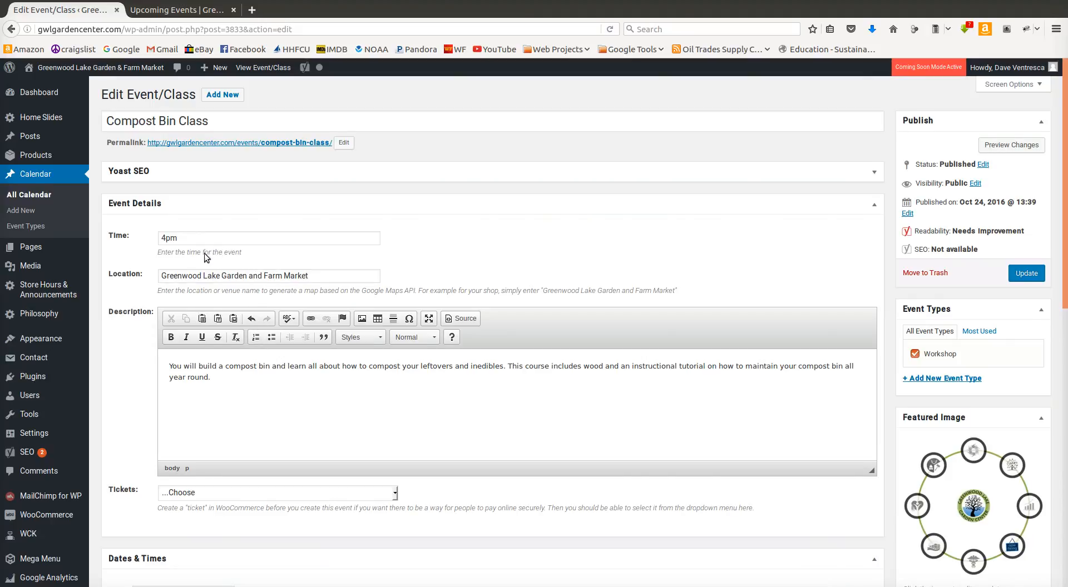
{"action": "scroll", "coordinate": [206, 253], "scroll_direction": "down", "scroll_amount": 6}
{"action": "scroll", "coordinate": [192, 232], "scroll_direction": "up", "scroll_amount": 7}
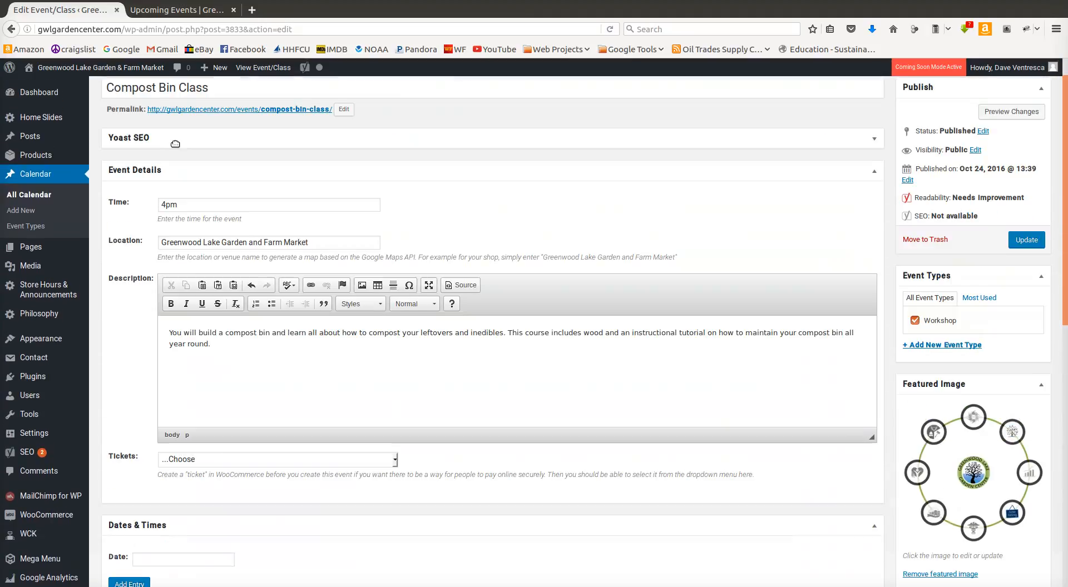
{"action": "scroll", "coordinate": [173, 344], "scroll_direction": "down", "scroll_amount": 4}
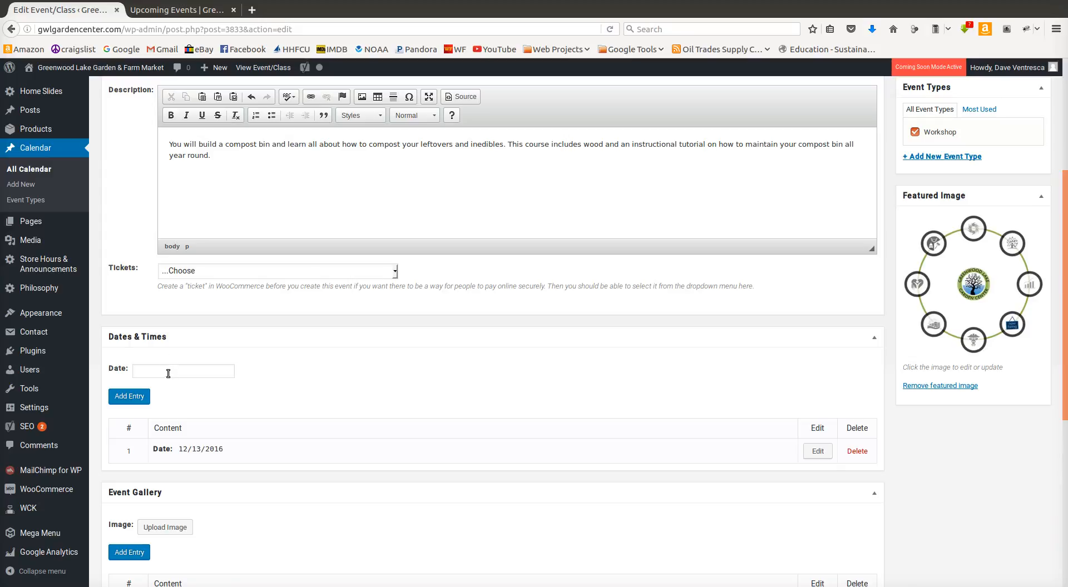
Step: Add 01/10/2017 as another date entry for the event
{"action": "left_click", "coordinate": [186, 375]}
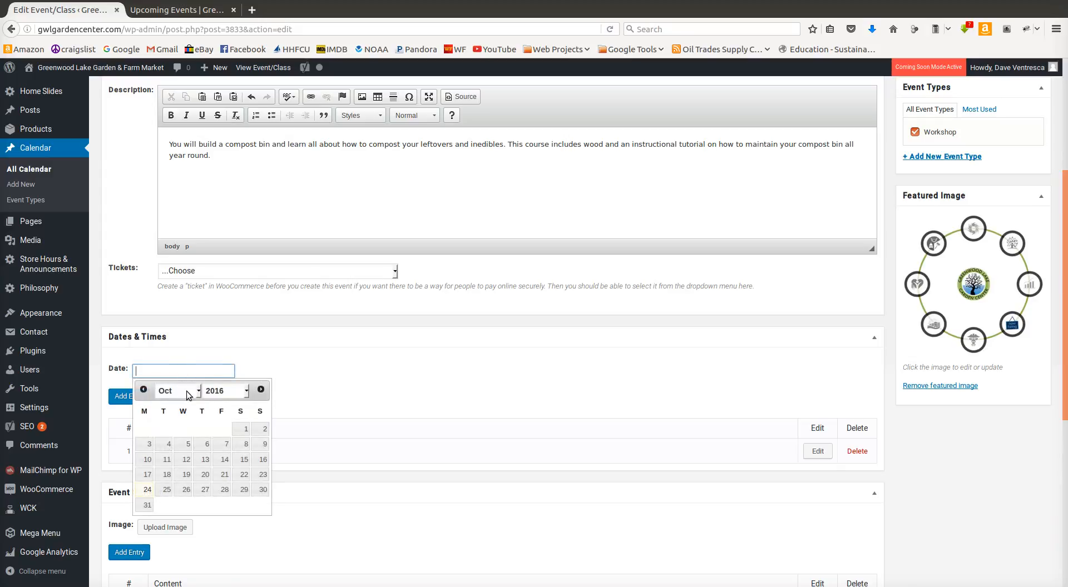
{"action": "left_click", "coordinate": [192, 393]}
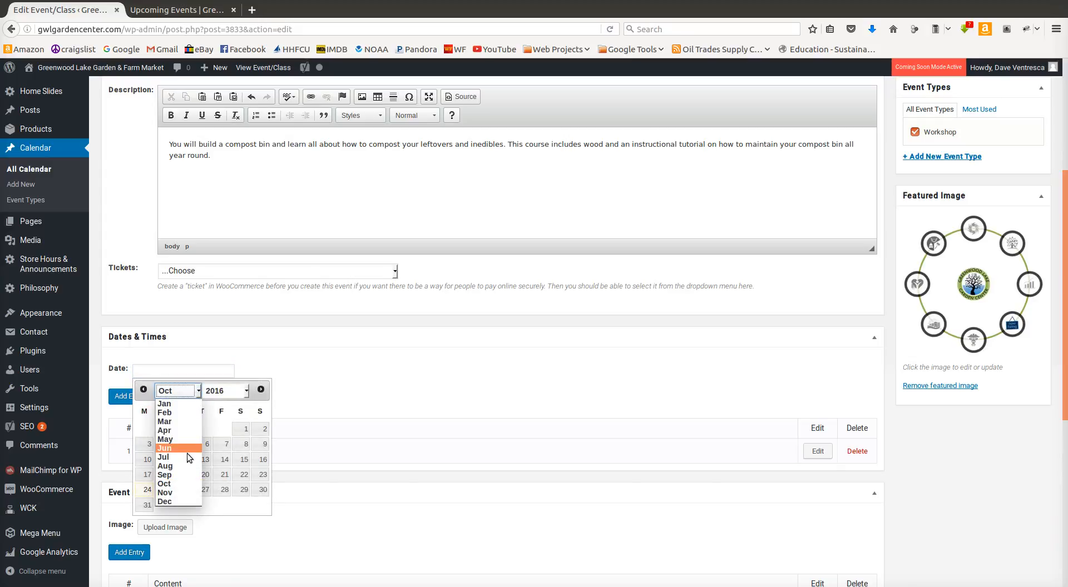
{"action": "left_click", "coordinate": [164, 404]}
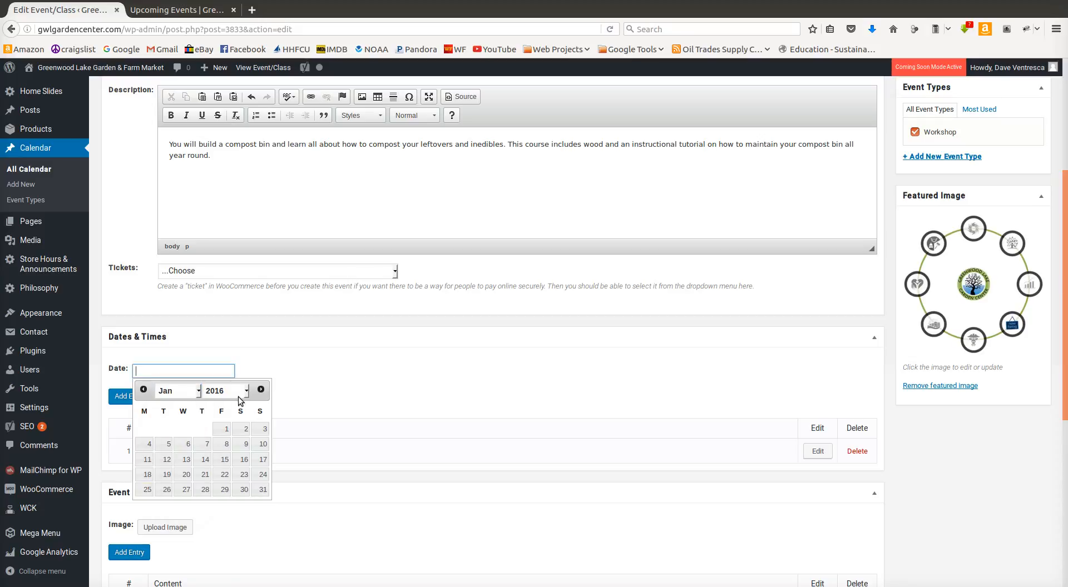
{"action": "left_click", "coordinate": [261, 389]}
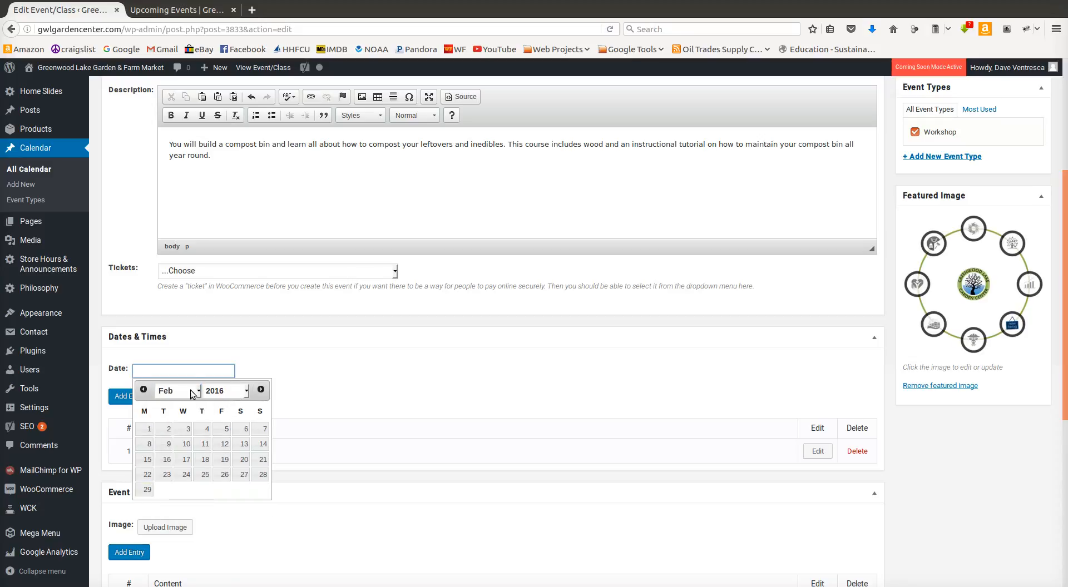
{"action": "left_click", "coordinate": [144, 389]}
{"action": "left_click", "coordinate": [216, 392]}
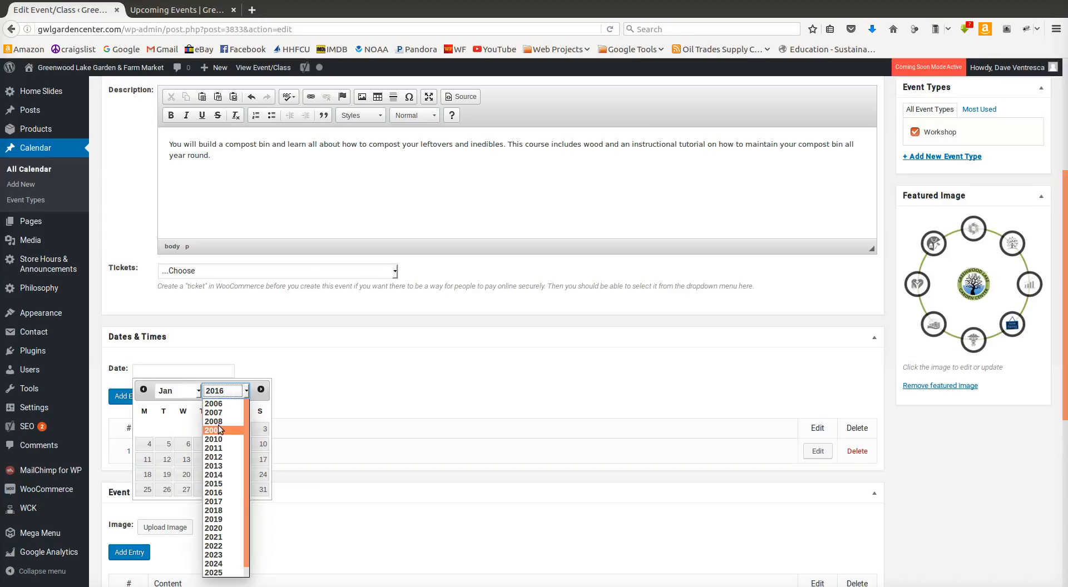
{"action": "left_click", "coordinate": [215, 502]}
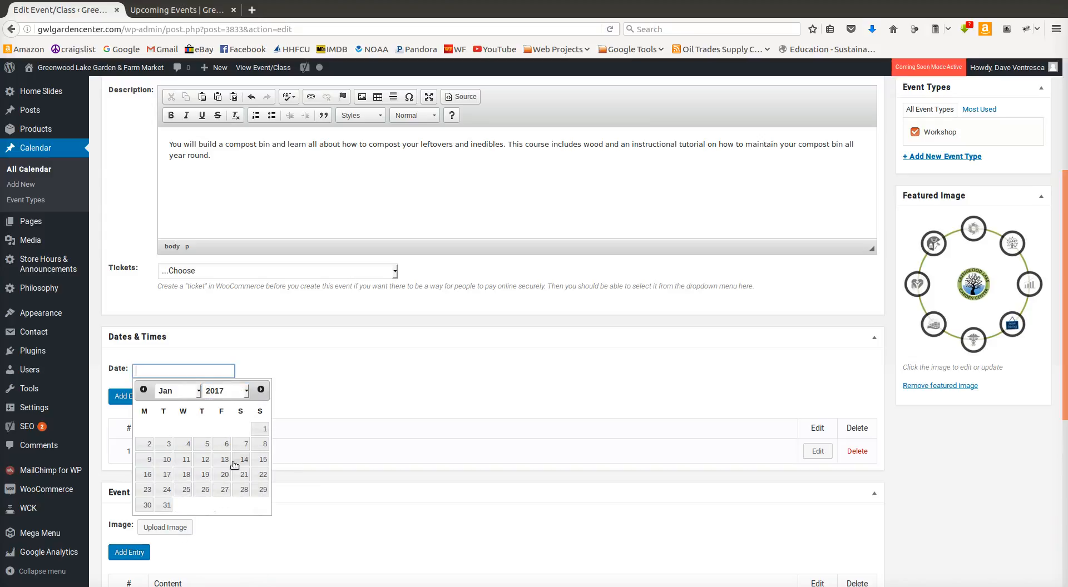
{"action": "left_click", "coordinate": [167, 460]}
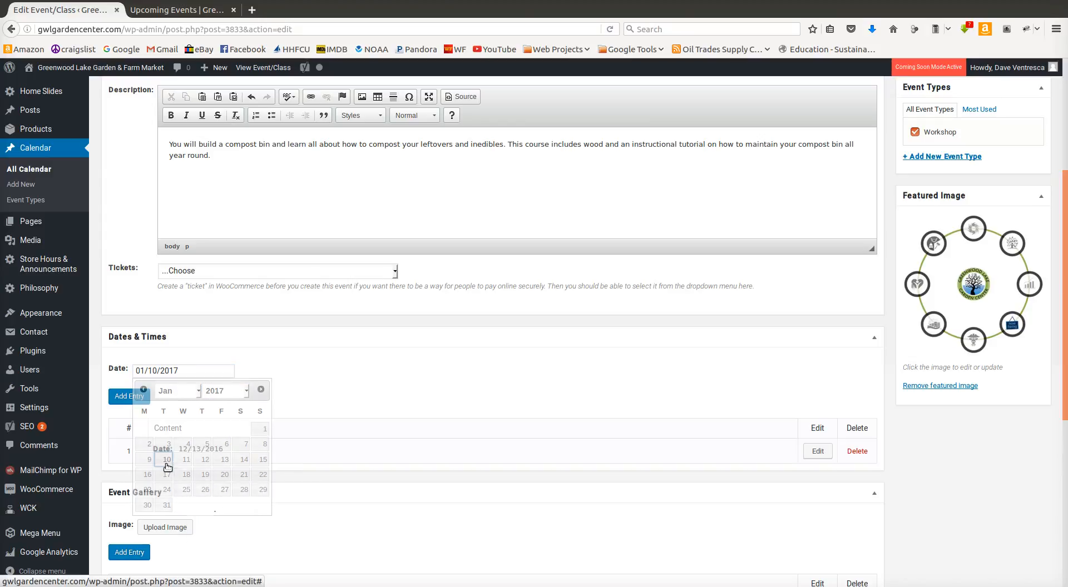
{"action": "left_click", "coordinate": [125, 398]}
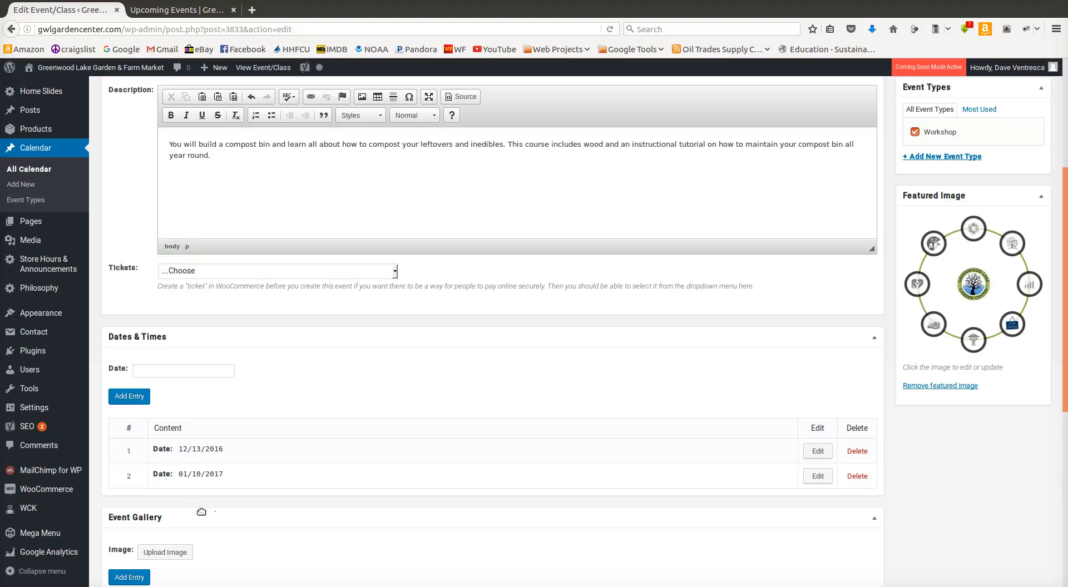
Step: Move the second date entry above the first one in the event's date list, and return it to its original place
{"action": "scroll", "coordinate": [201, 456], "scroll_direction": "down", "scroll_amount": 5}
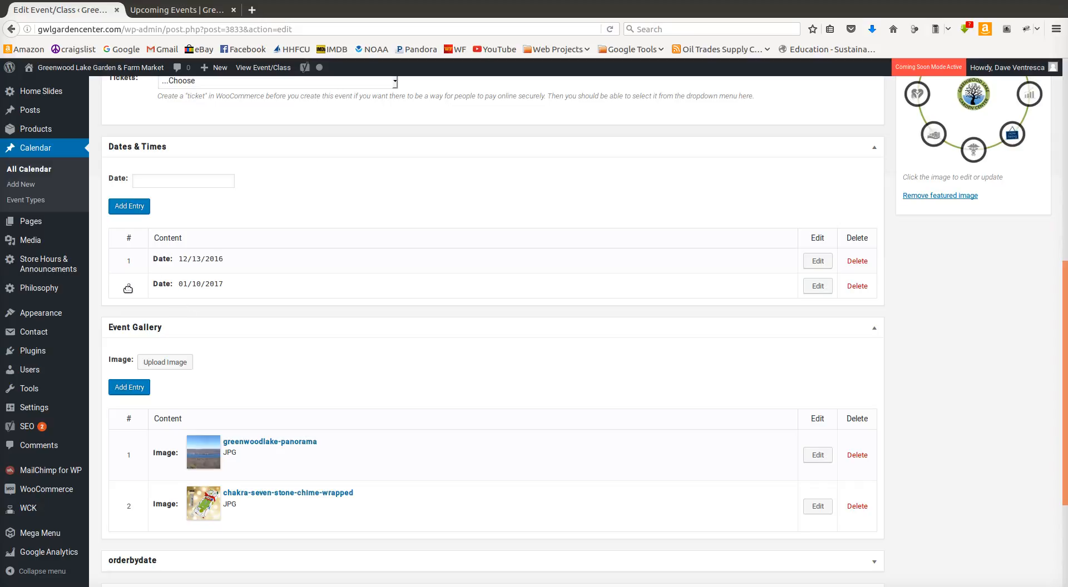
{"action": "left_click_drag", "start_coordinate": [128, 288], "coordinate": [129, 257]}
{"action": "left_click_drag", "start_coordinate": [124, 268], "coordinate": [130, 292]}
Step: Delete the greenwoodlake-panorama and chakra-seven-stone-chime-wrapped images from the event gallery
{"action": "scroll", "coordinate": [419, 285], "scroll_direction": "down", "scroll_amount": 4}
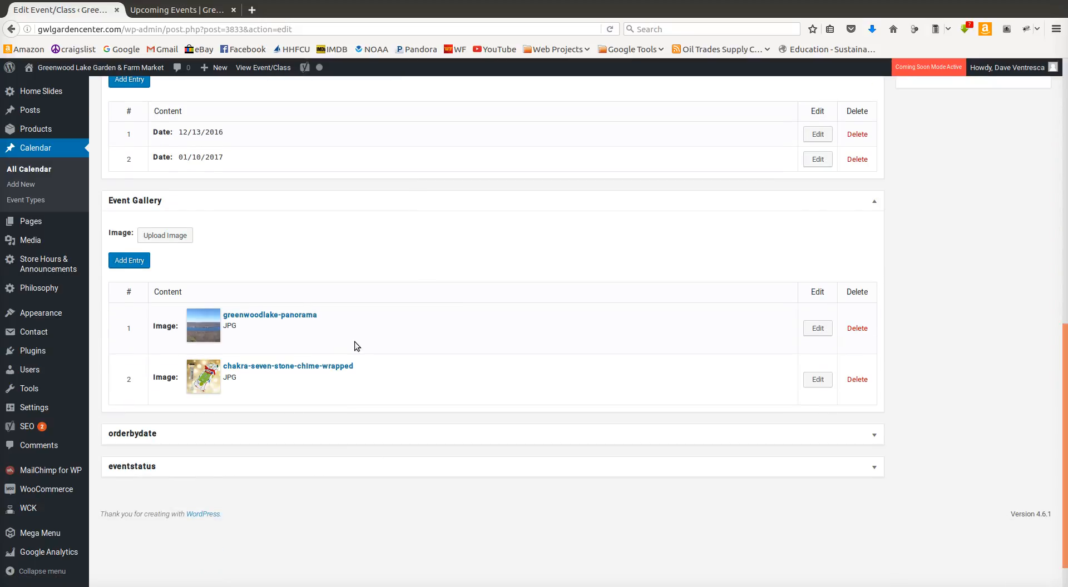
{"action": "left_click", "coordinate": [857, 330]}
{"action": "left_click", "coordinate": [581, 281]}
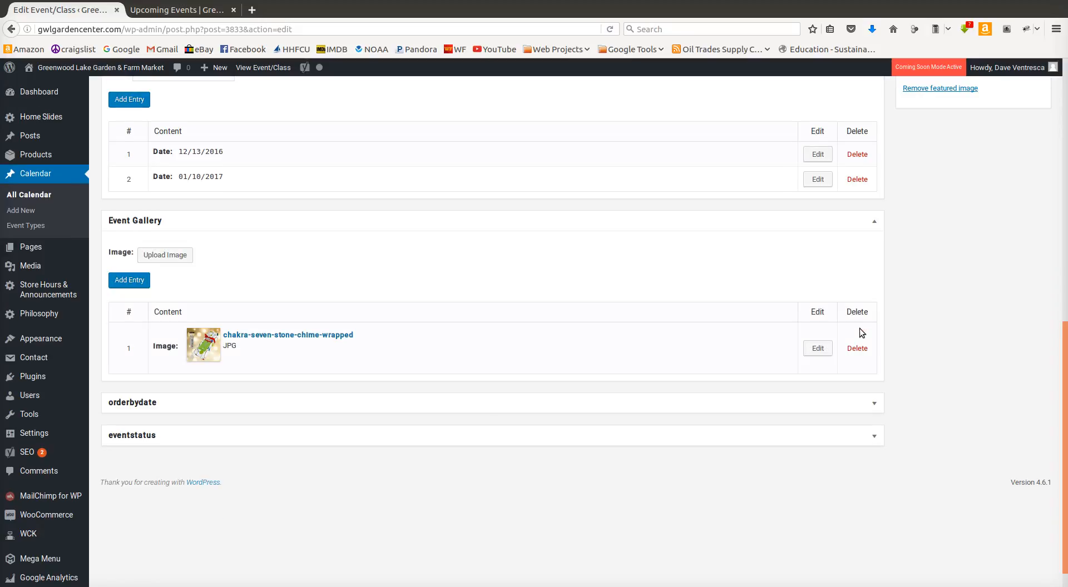
{"action": "left_click", "coordinate": [857, 348]}
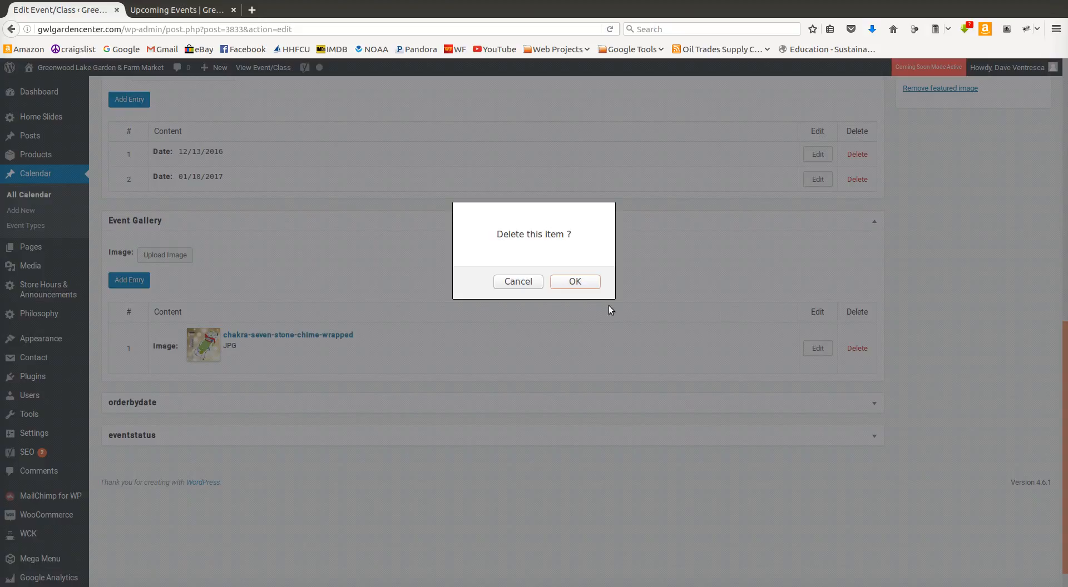
{"action": "left_click", "coordinate": [574, 282]}
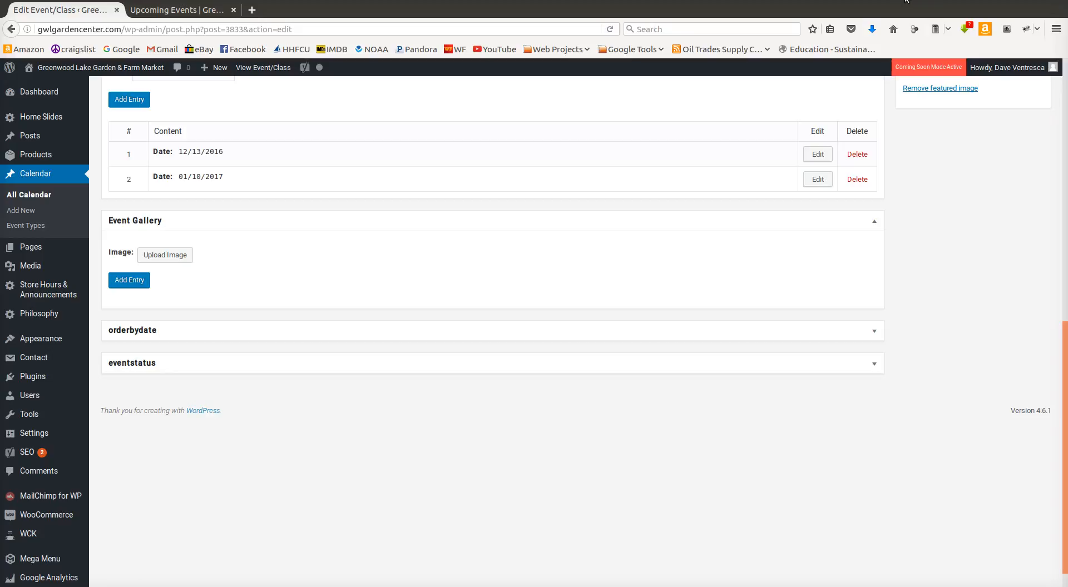
{"action": "left_click", "coordinate": [902, 0]}
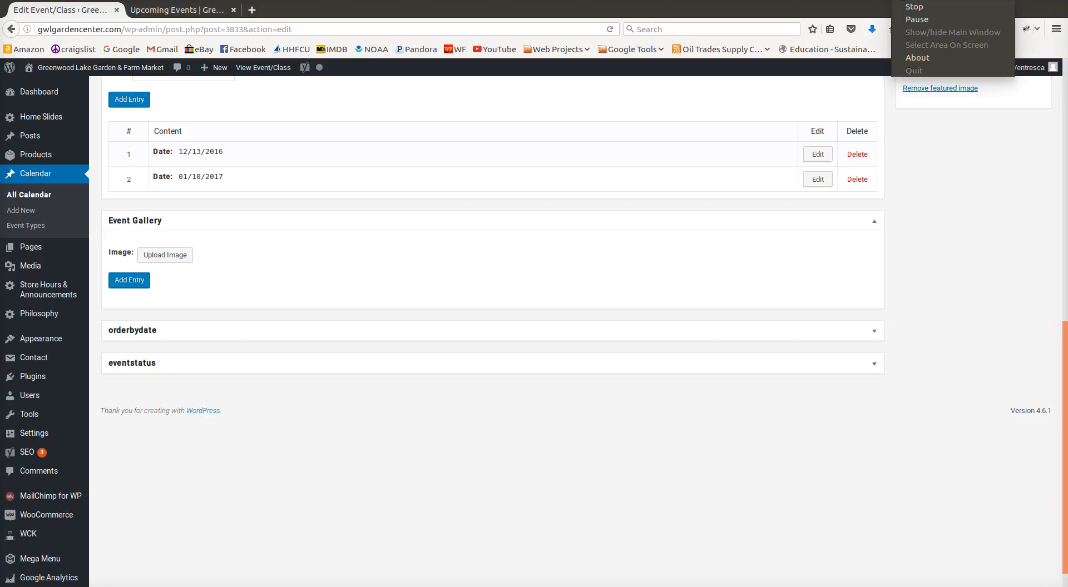
{"action": "left_click", "coordinate": [908, 22]}
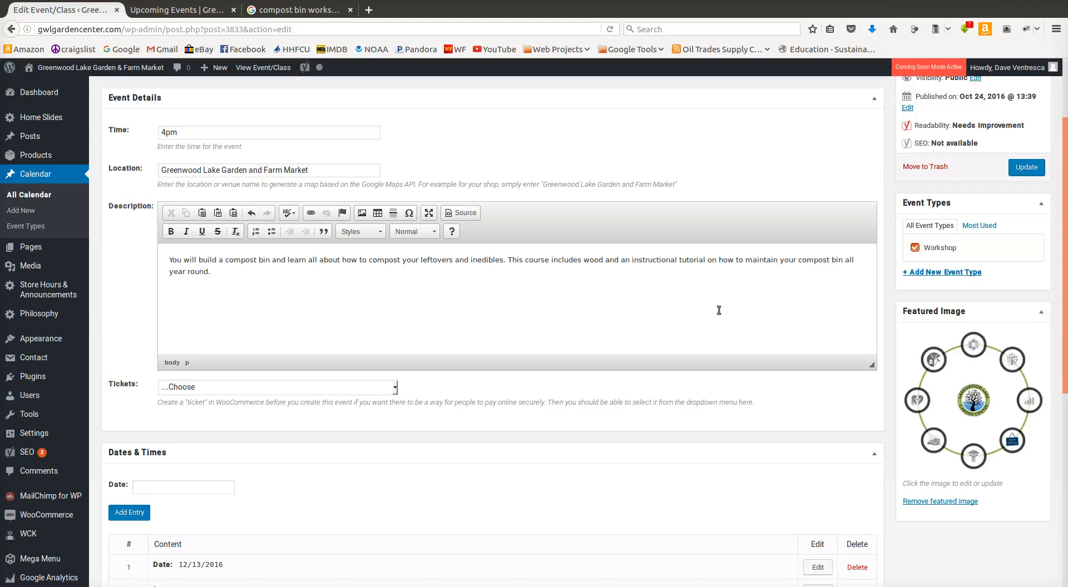
Step: Upload shower-door-compost-bin.jpg, Efficient-wooden-compost-bin.jpg and CompostBin_photo.jpg from the Desktop for the event gallery
{"action": "scroll", "coordinate": [719, 310], "scroll_direction": "down", "scroll_amount": 6}
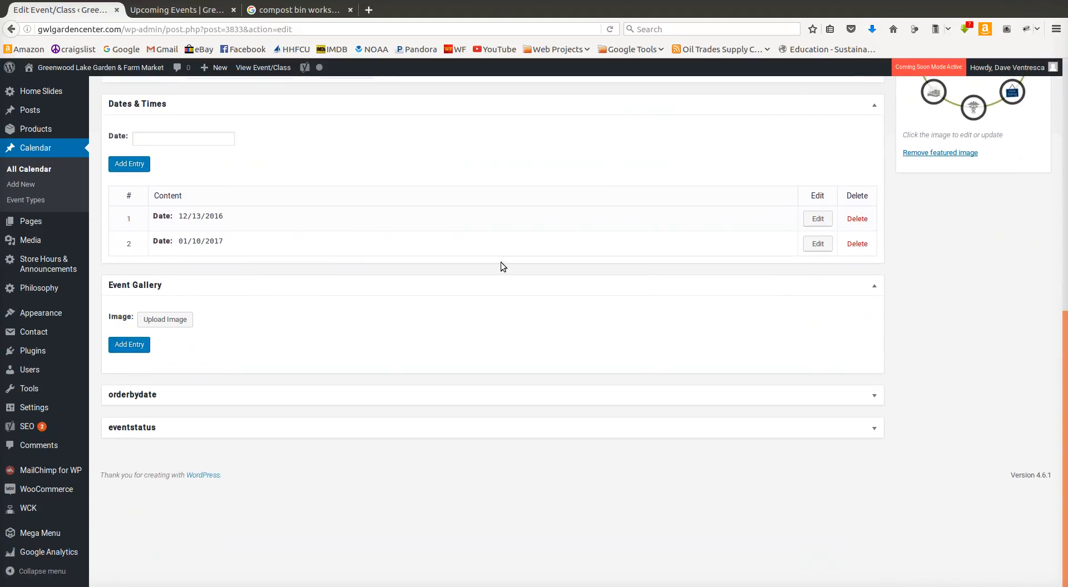
{"action": "left_click", "coordinate": [166, 321]}
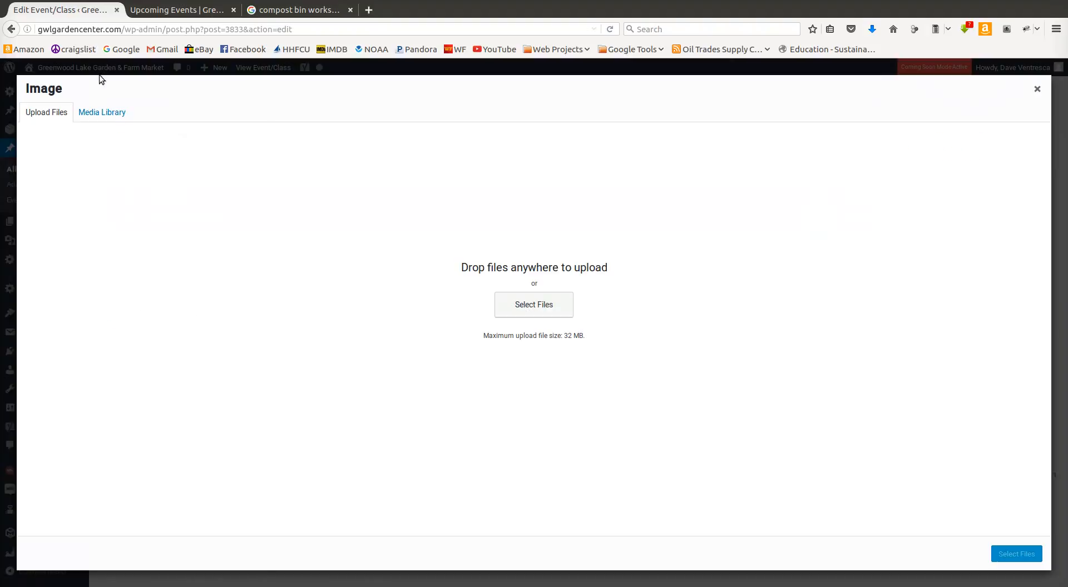
{"action": "left_click", "coordinate": [535, 306]}
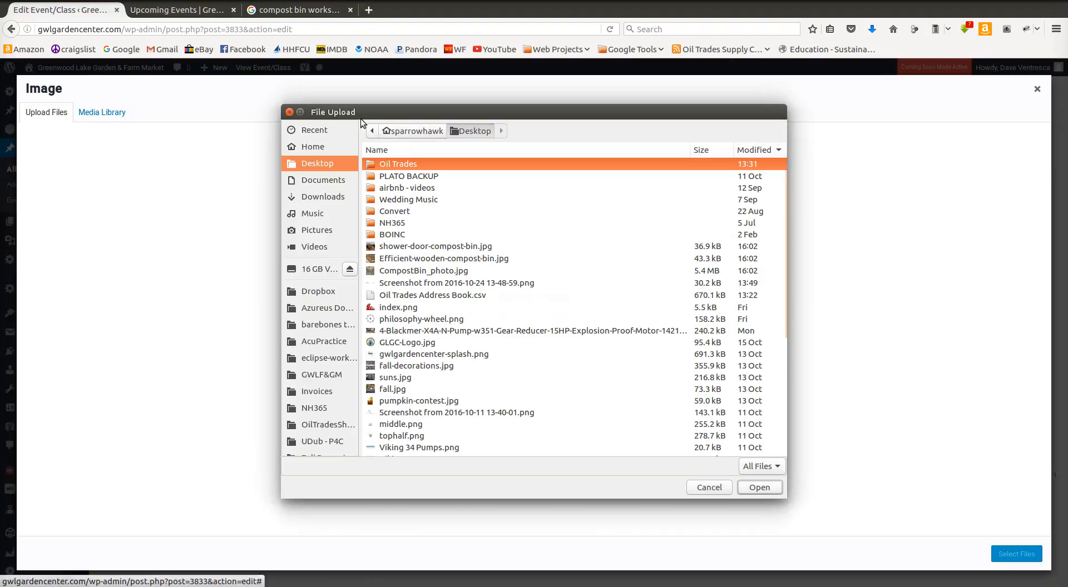
{"action": "left_click", "coordinate": [400, 247]}
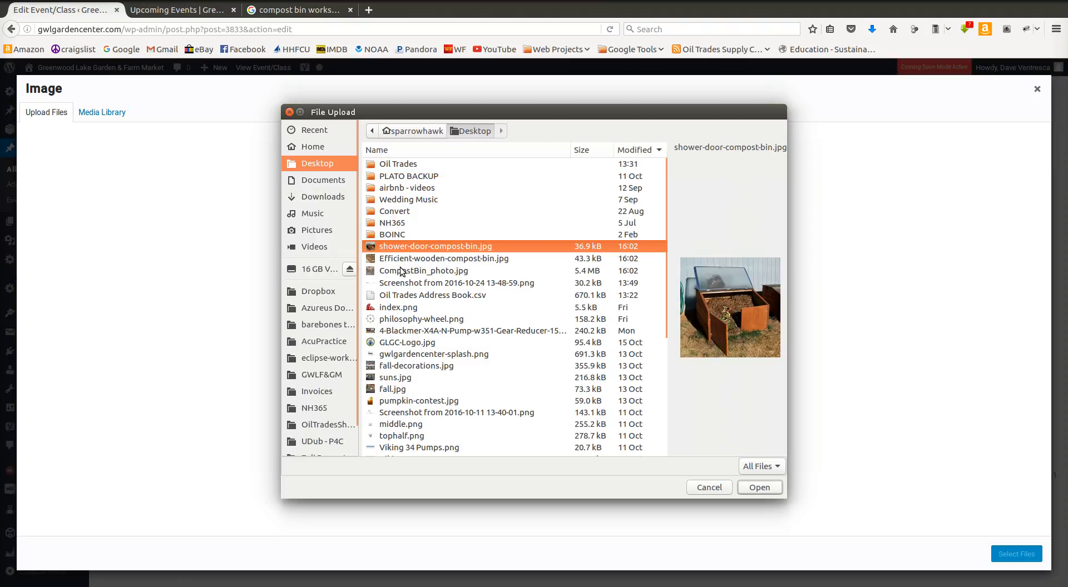
{"action": "left_click", "coordinate": [401, 271], "text": "shift"}
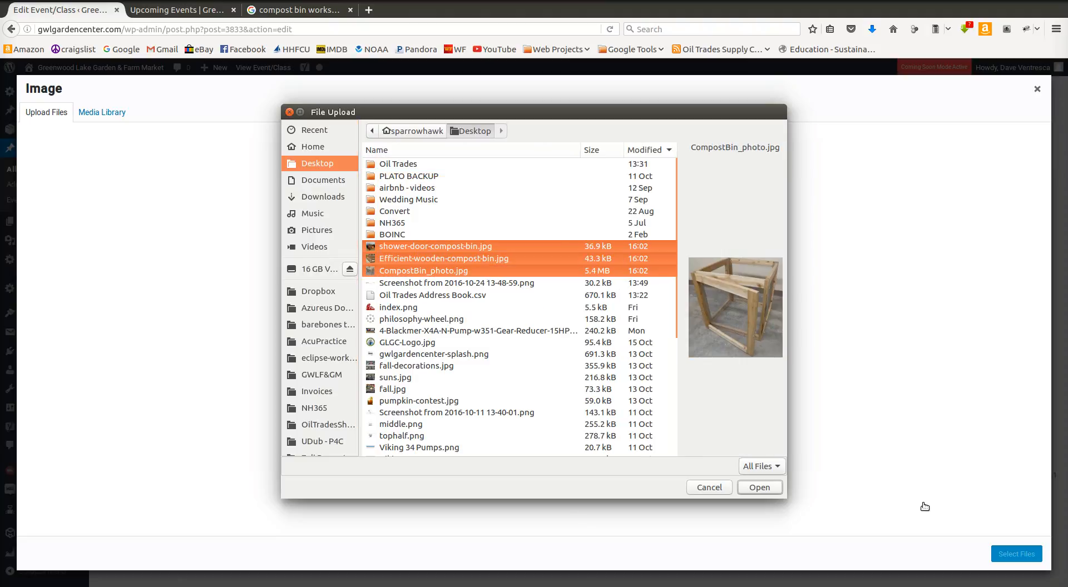
{"action": "left_click", "coordinate": [772, 488]}
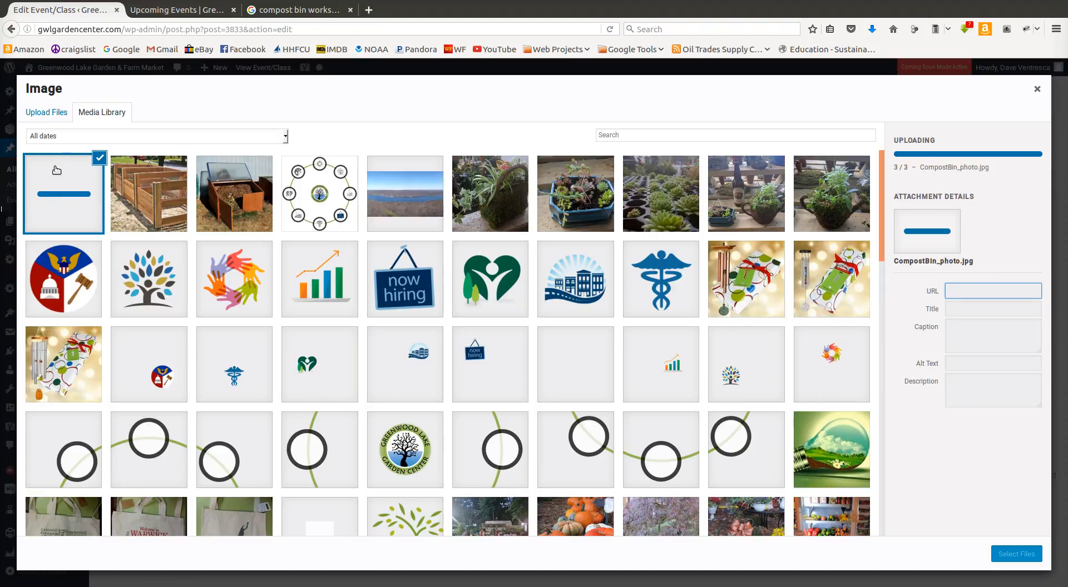
Step: Choose Efficient-wooden-compost-bin.jpg from the uploaded images and add it as an event gallery entry
{"action": "left_click", "coordinate": [123, 197]}
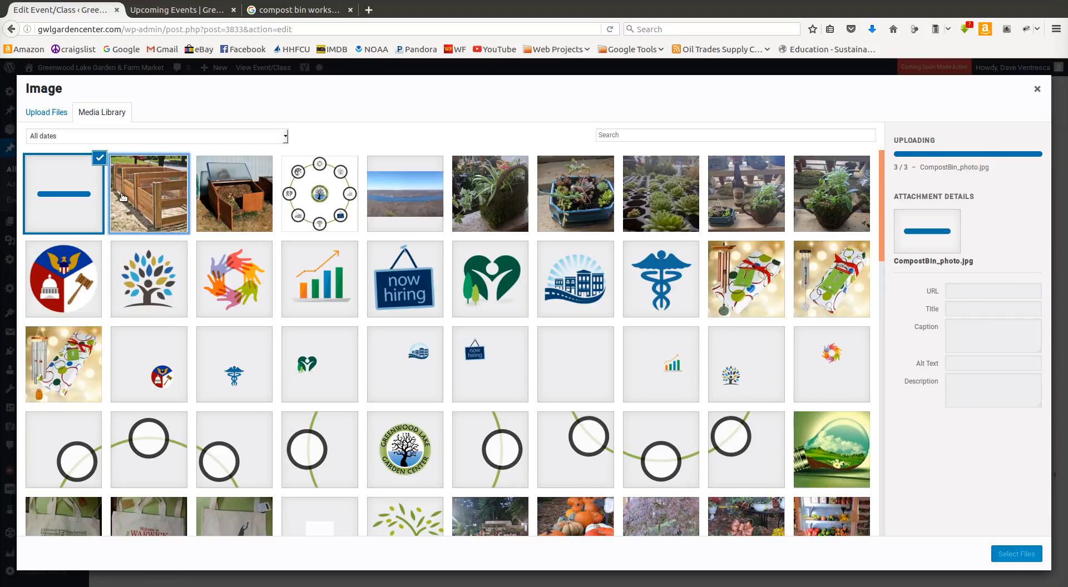
{"action": "left_click", "coordinate": [1026, 555]}
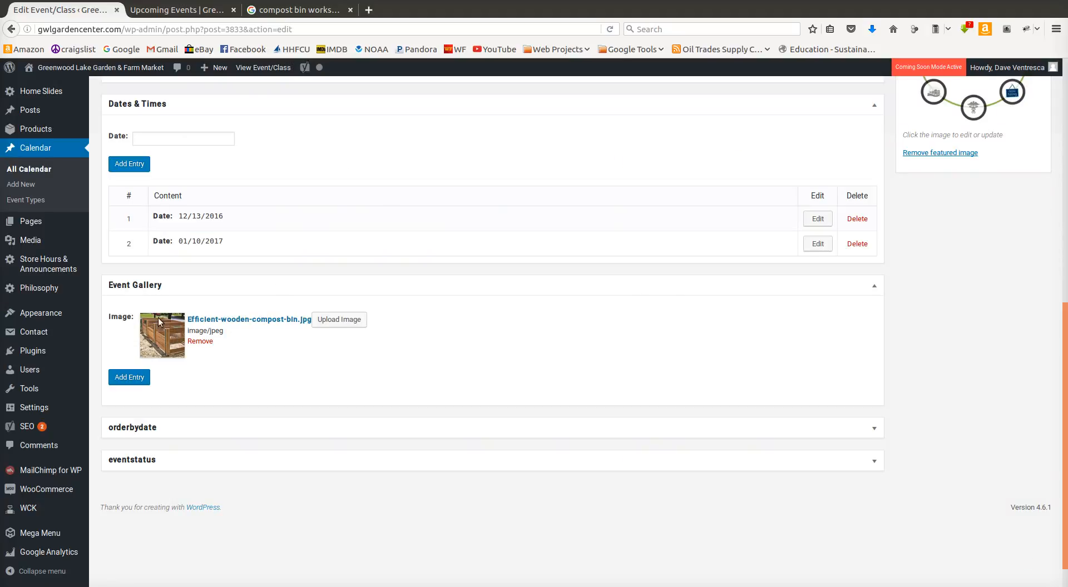
{"action": "left_click", "coordinate": [137, 380]}
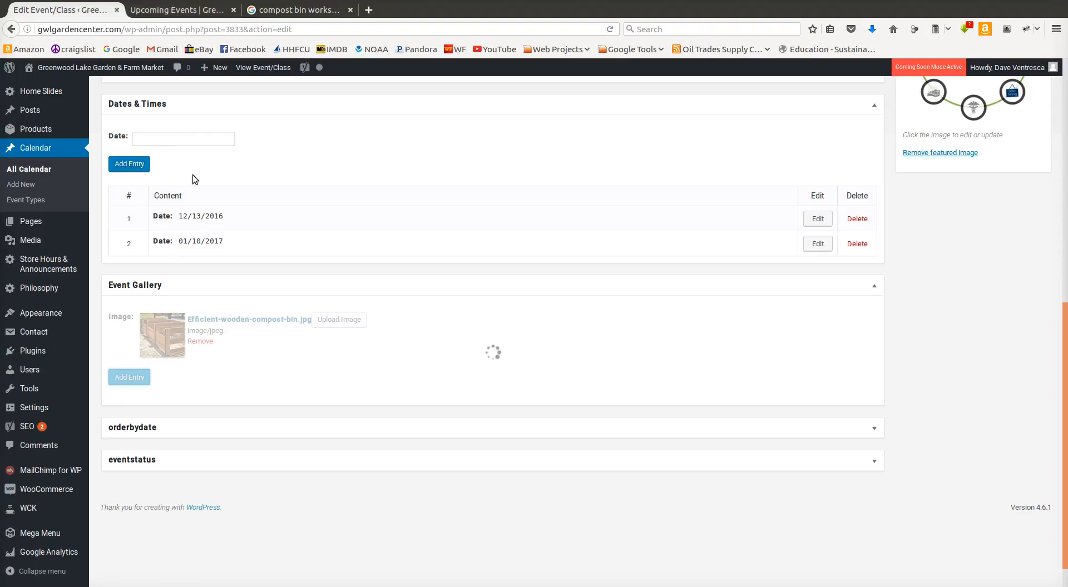
{"action": "left_click", "coordinate": [183, 140]}
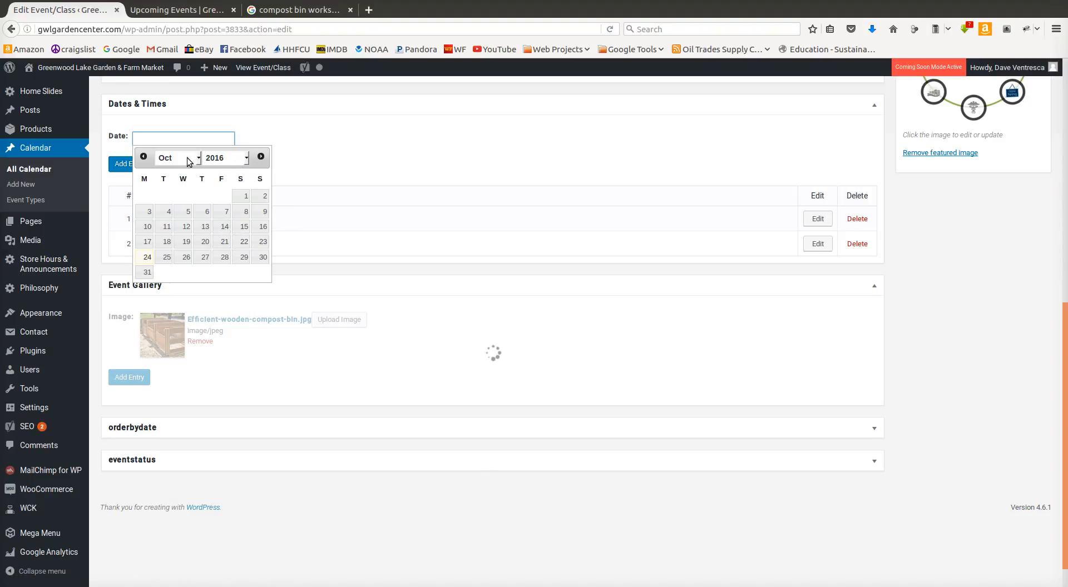
{"action": "left_click", "coordinate": [262, 158]}
{"action": "left_click", "coordinate": [261, 158]}
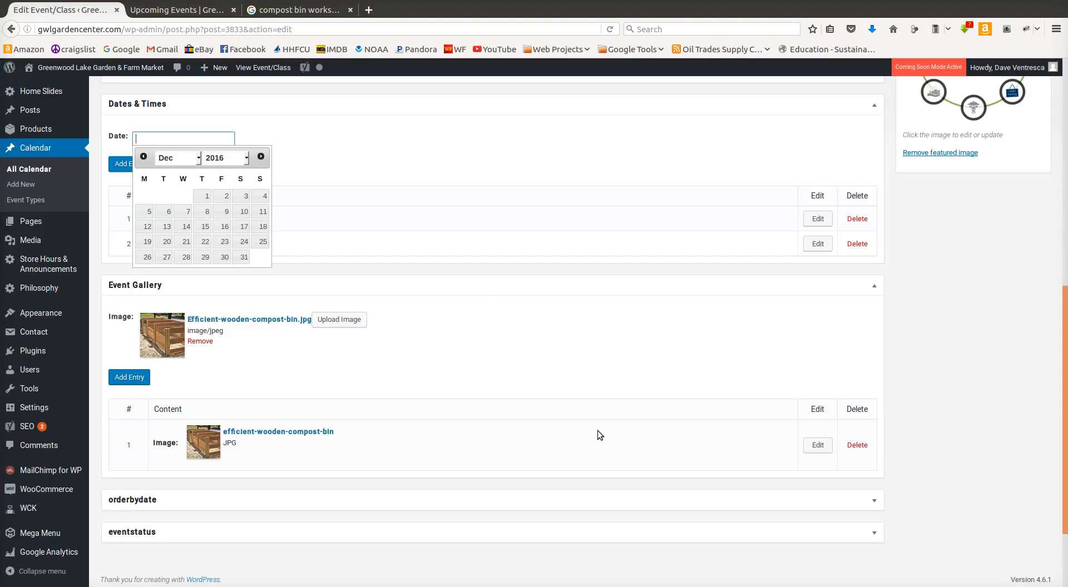
{"action": "left_click", "coordinate": [931, 339]}
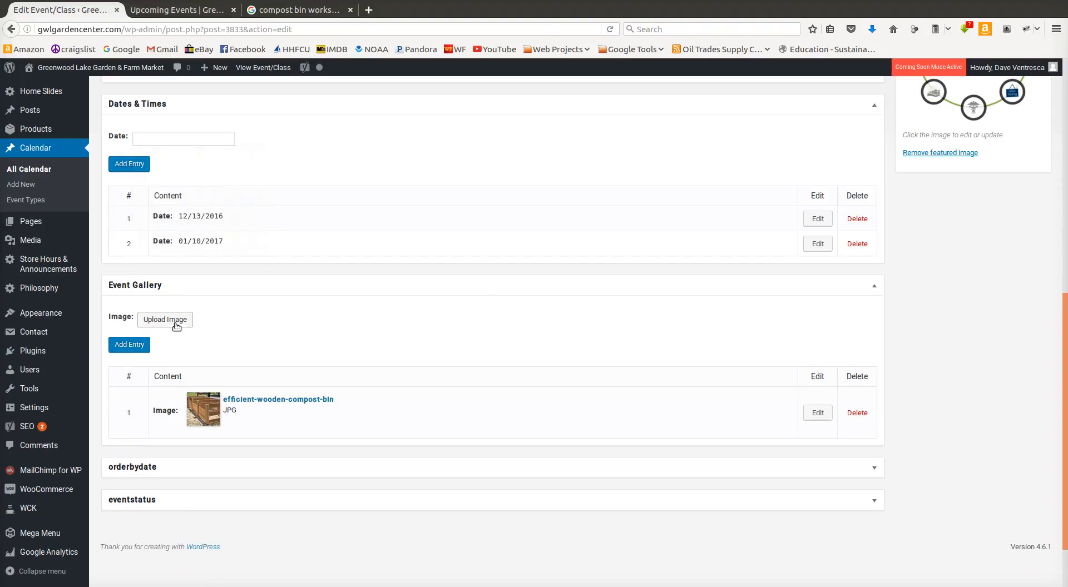
Step: Add shower-door-compost-bin.jpg from the media library as another event gallery entry
{"action": "left_click", "coordinate": [177, 326]}
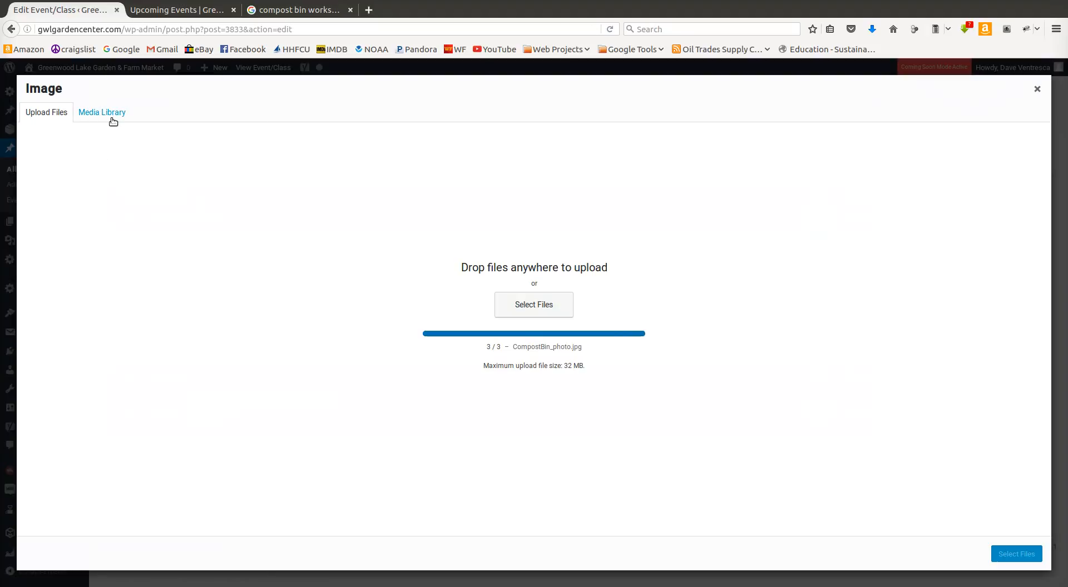
{"action": "left_click", "coordinate": [111, 115]}
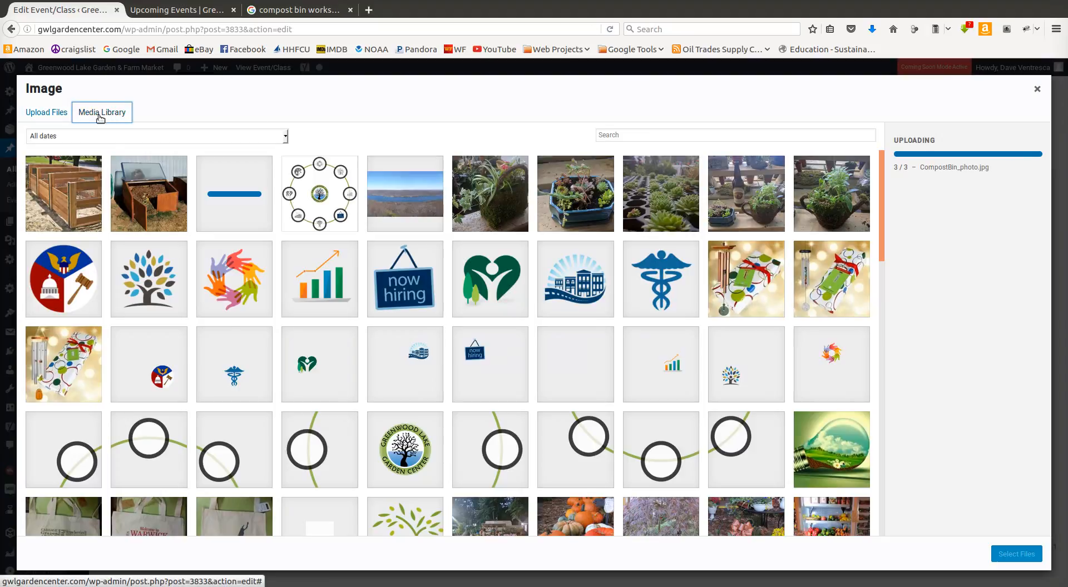
{"action": "left_click", "coordinate": [156, 204]}
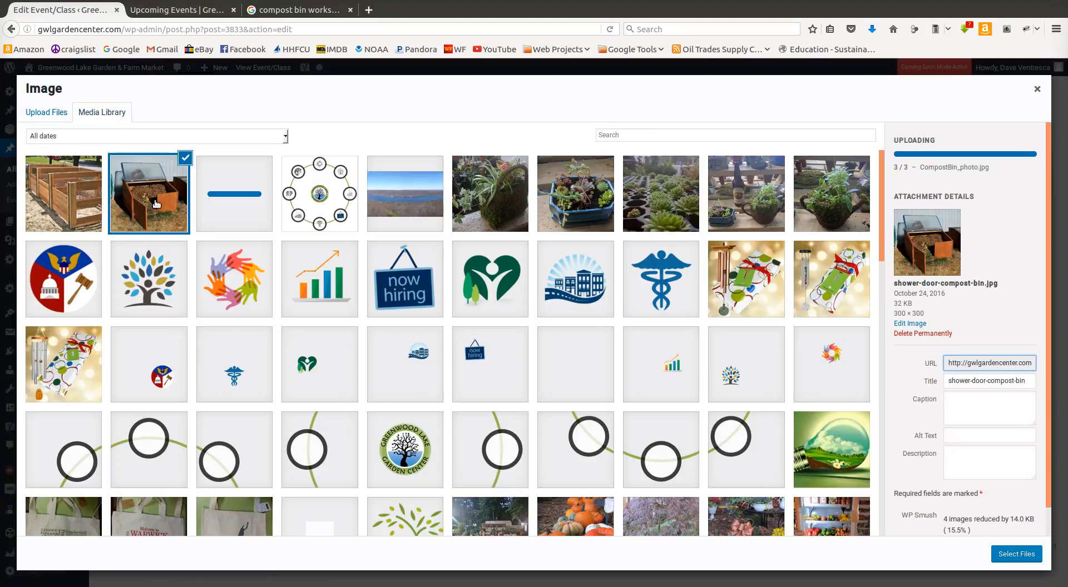
{"action": "left_click", "coordinate": [1016, 554]}
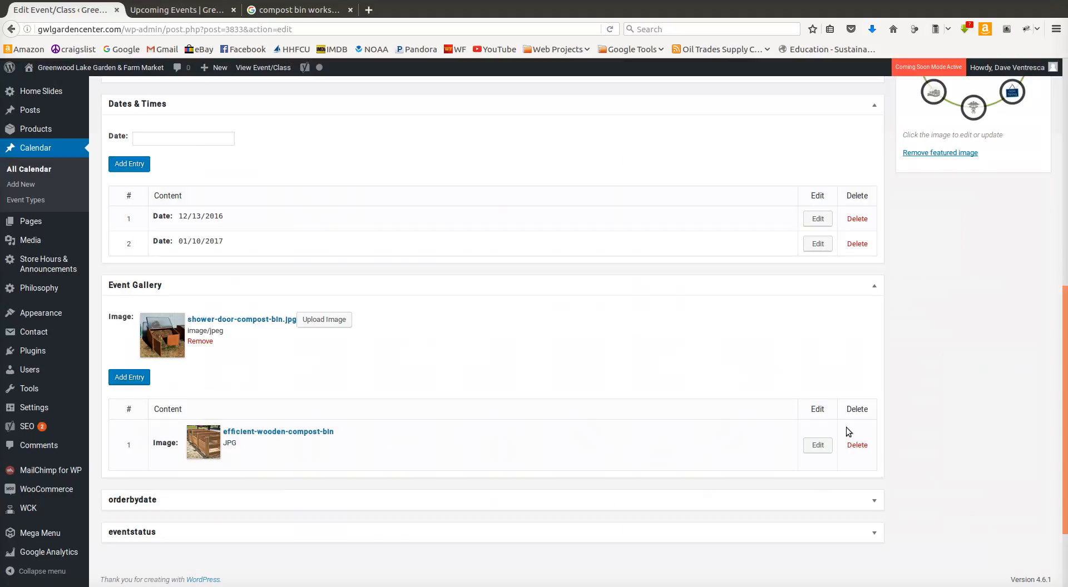
{"action": "left_click", "coordinate": [134, 378]}
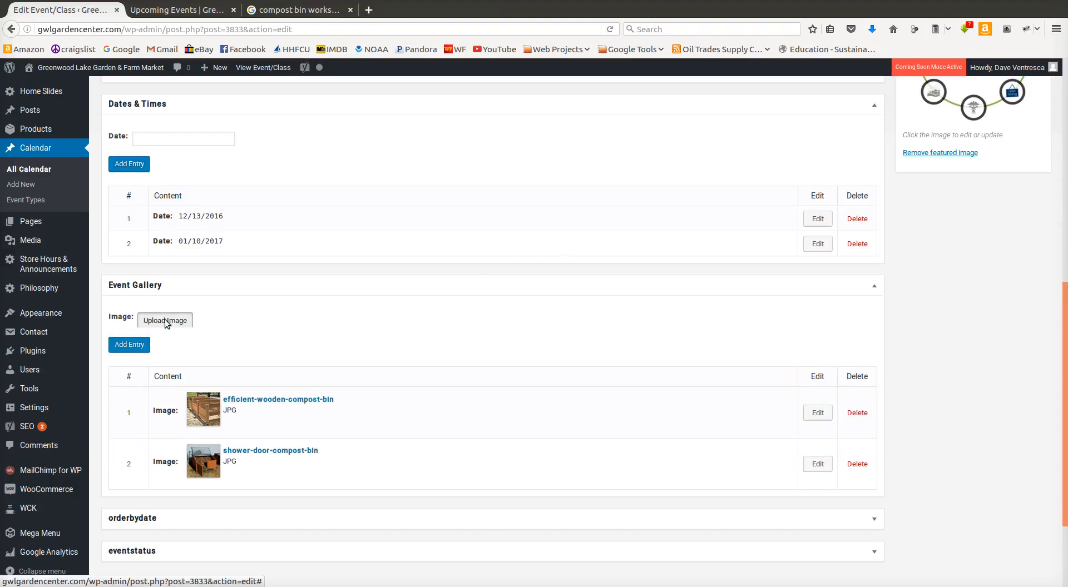
Step: Add CompostBin_photo.jpg from the media library as the third event gallery entry
{"action": "left_click", "coordinate": [165, 320]}
{"action": "left_click", "coordinate": [111, 109]}
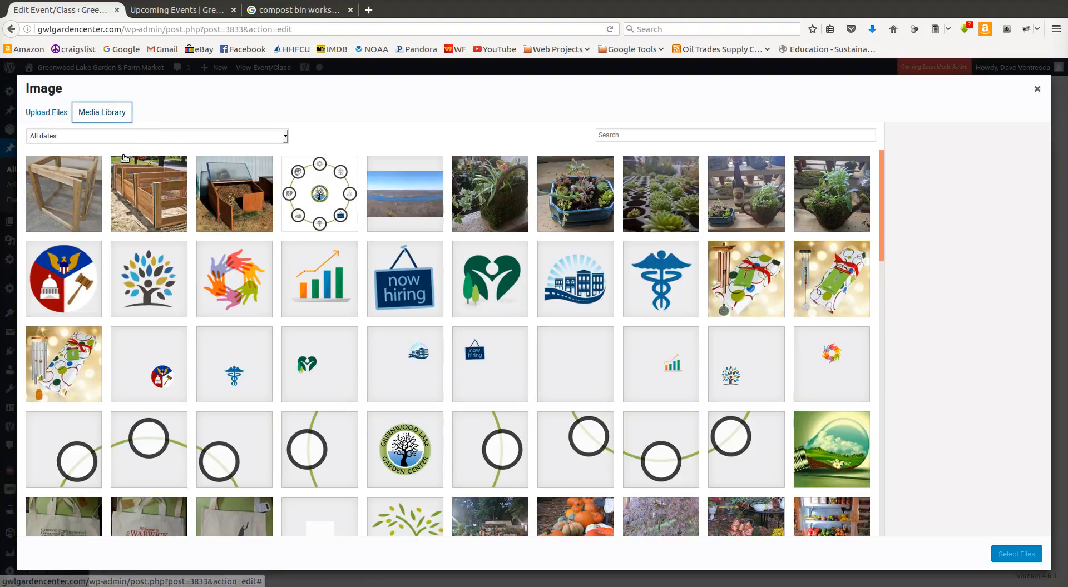
{"action": "left_click", "coordinate": [93, 180]}
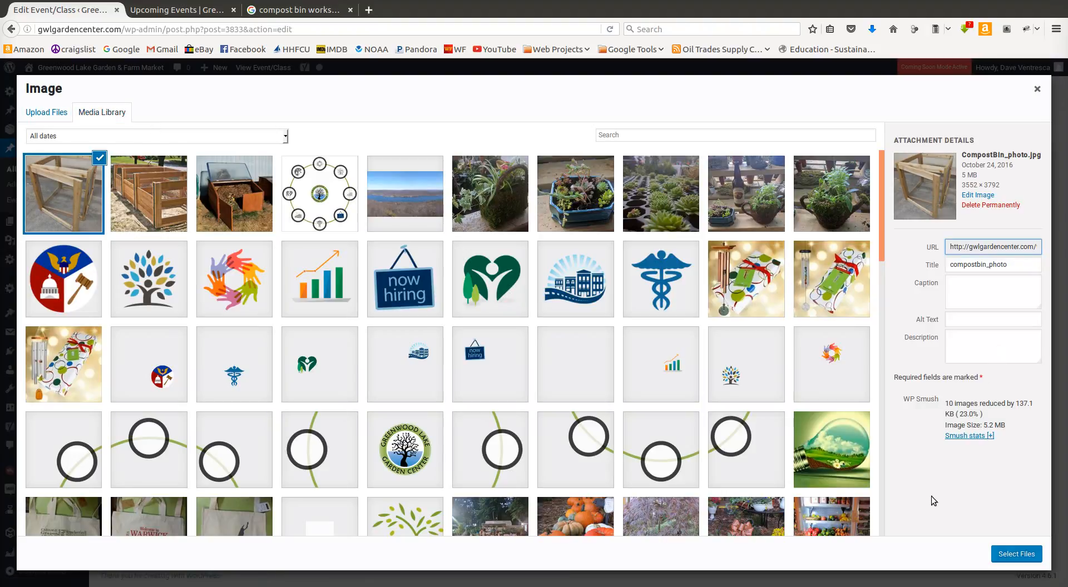
{"action": "left_click", "coordinate": [1014, 555]}
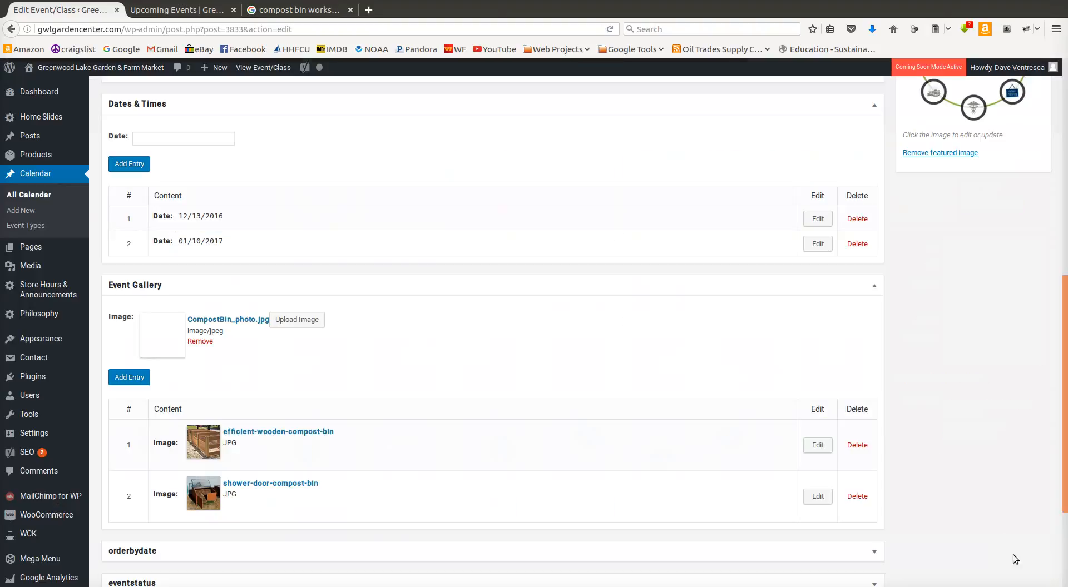
{"action": "left_click", "coordinate": [140, 377]}
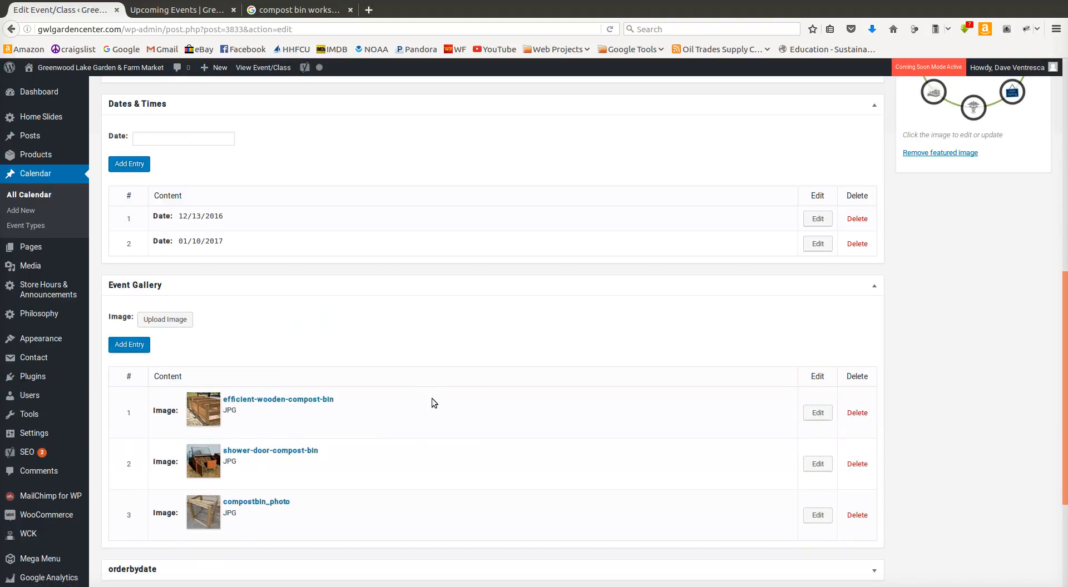
Step: Move the compostbin_photo entry to the first position in the event gallery
{"action": "scroll", "coordinate": [362, 482], "scroll_direction": "down", "scroll_amount": 3}
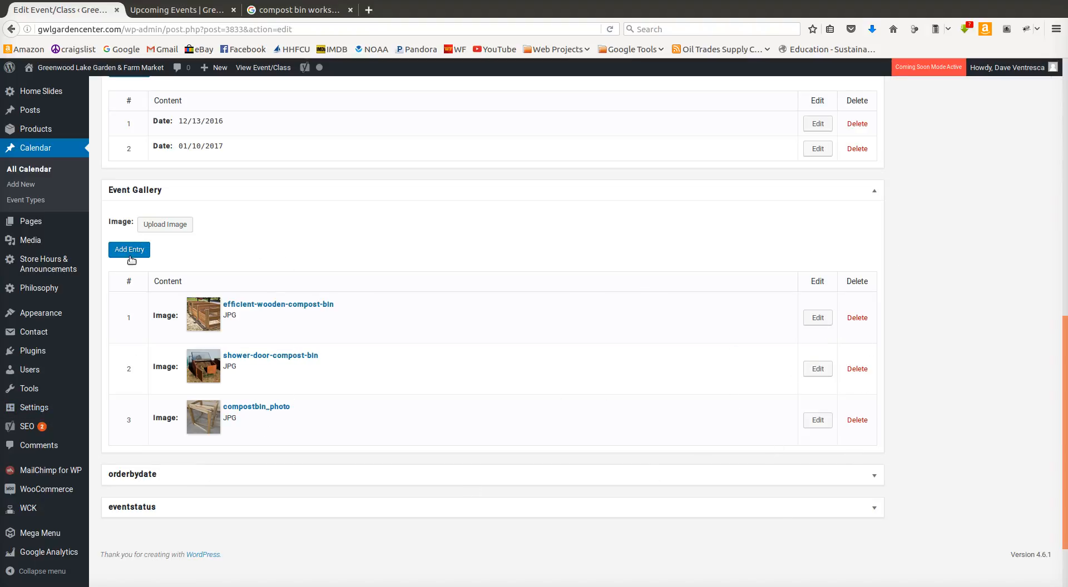
{"action": "left_click_drag", "start_coordinate": [123, 427], "coordinate": [115, 307]}
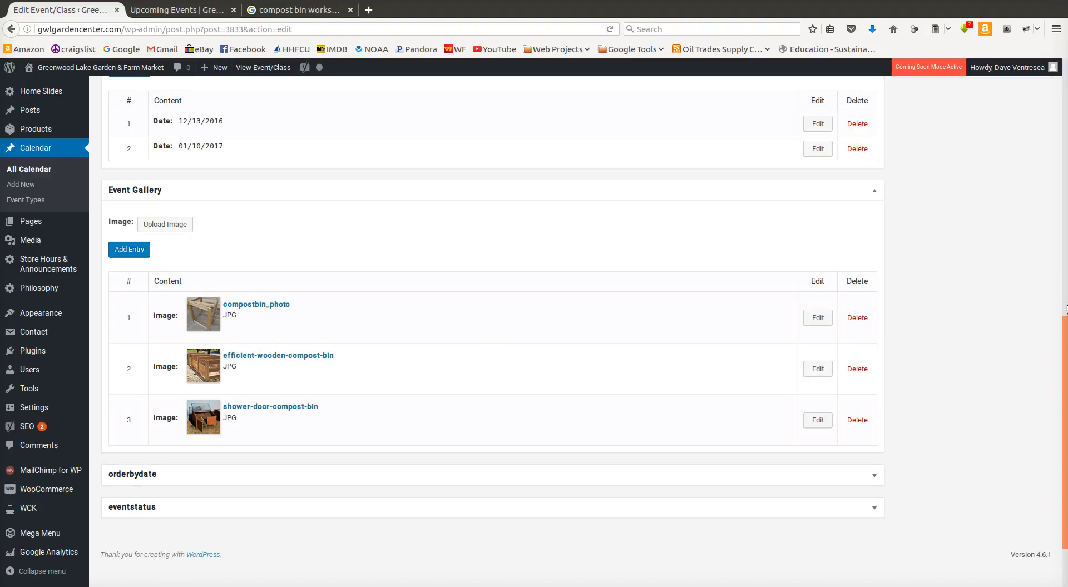
Step: Replace the event's featured image with CompostBin_photo.jpg from the media library
{"action": "scroll", "coordinate": [920, 476], "scroll_direction": "up", "scroll_amount": 7}
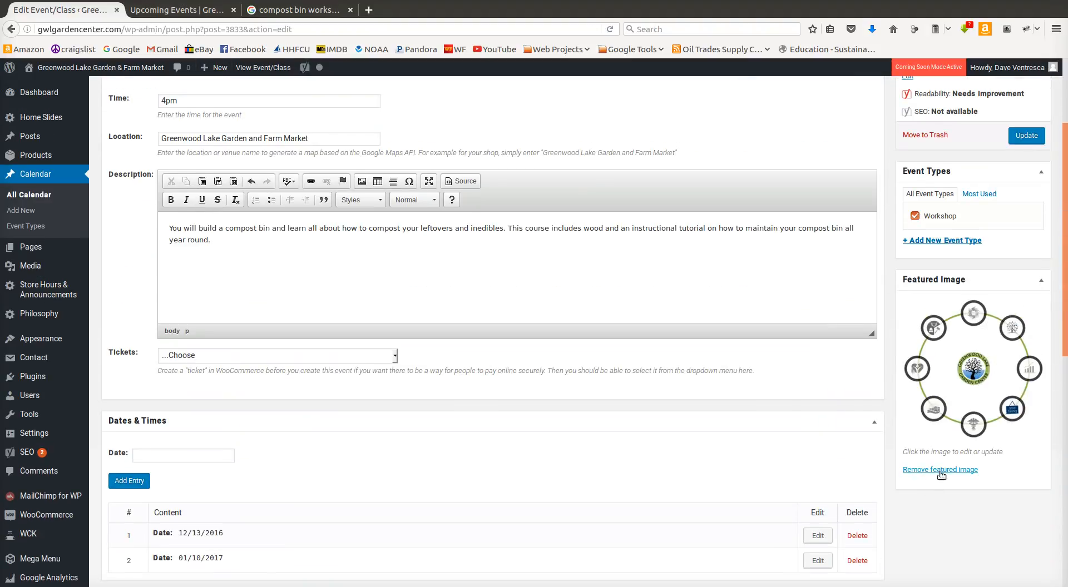
{"action": "left_click", "coordinate": [940, 470]}
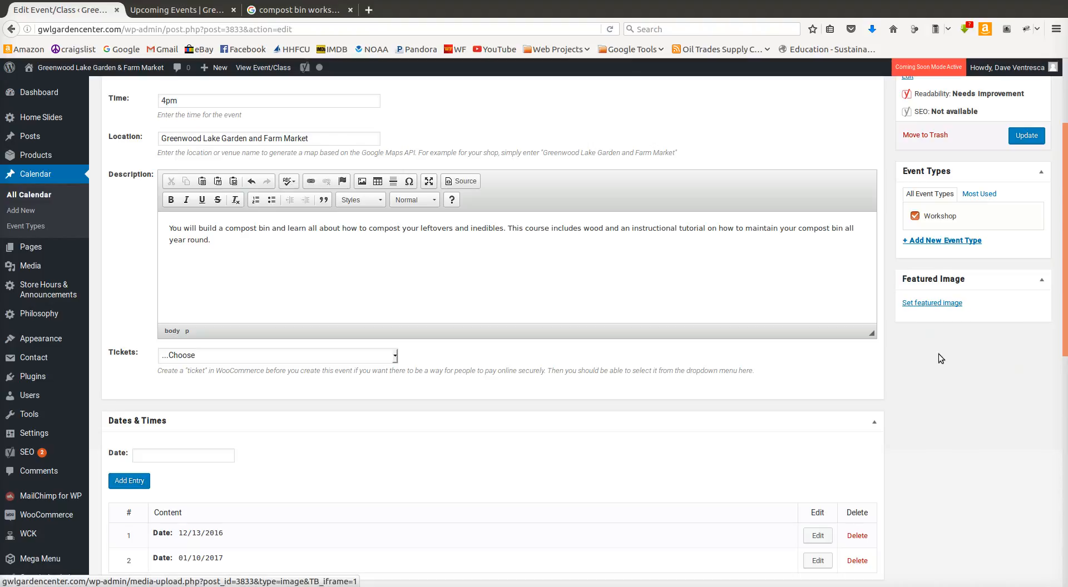
{"action": "left_click", "coordinate": [943, 302]}
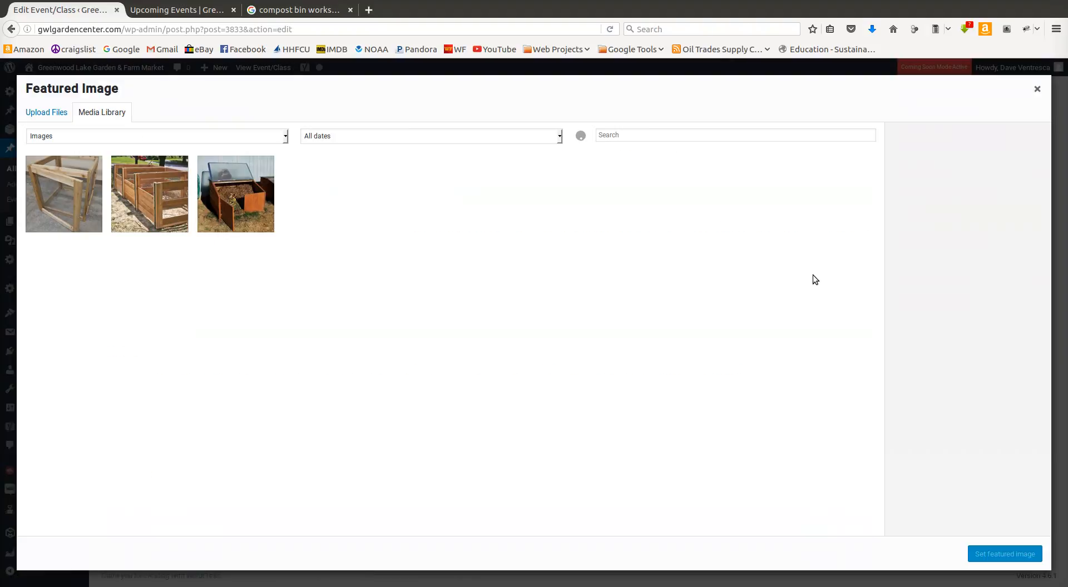
{"action": "left_click", "coordinate": [80, 220]}
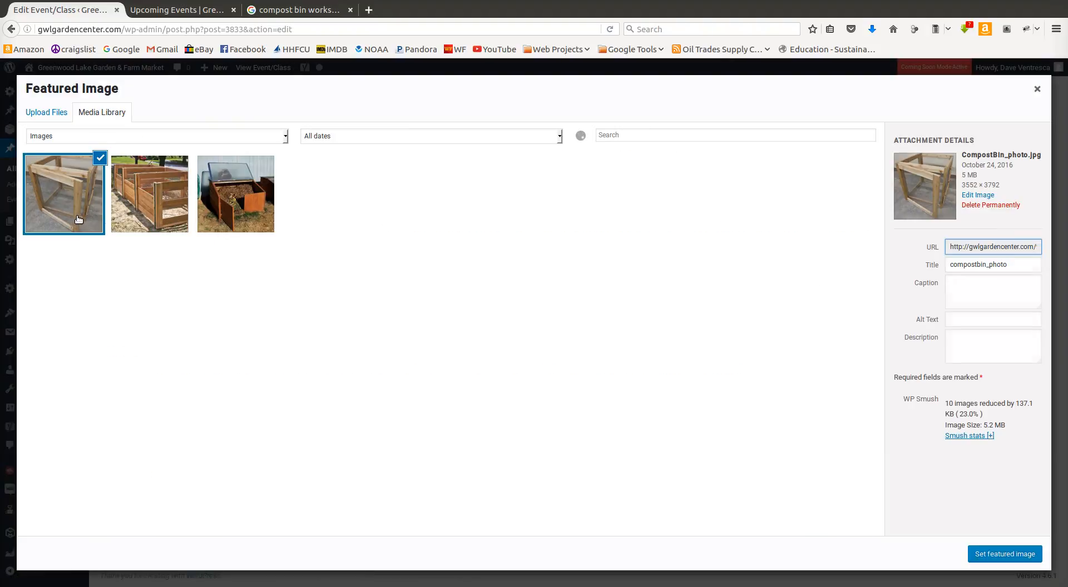
{"action": "left_click", "coordinate": [1001, 556]}
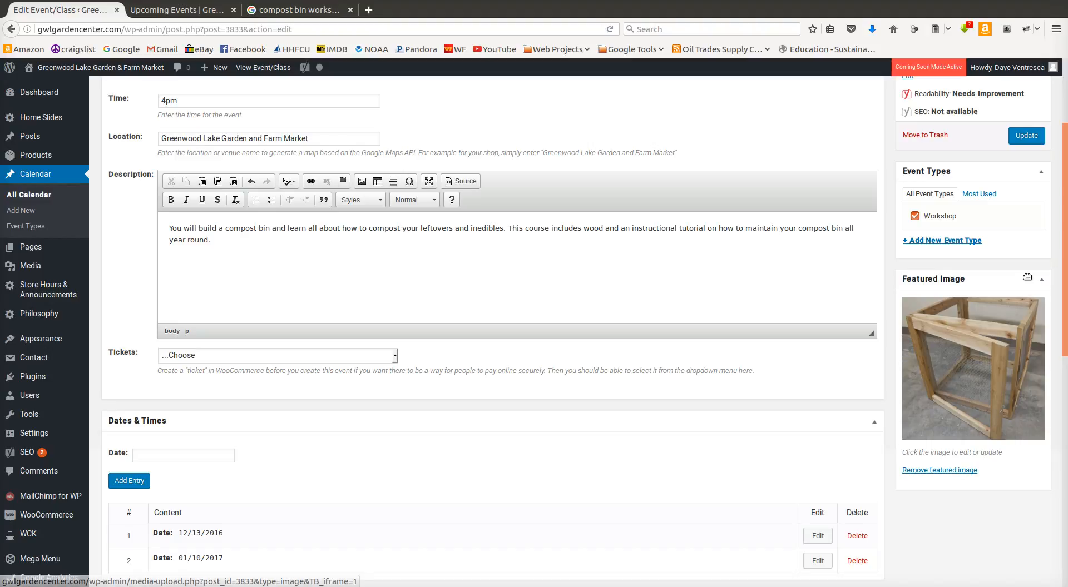
Step: Open the public Compost Bin Class page from the Upcoming Events listing and examine its description, directions and event gallery
{"action": "scroll", "coordinate": [976, 205], "scroll_direction": "up", "scroll_amount": 5}
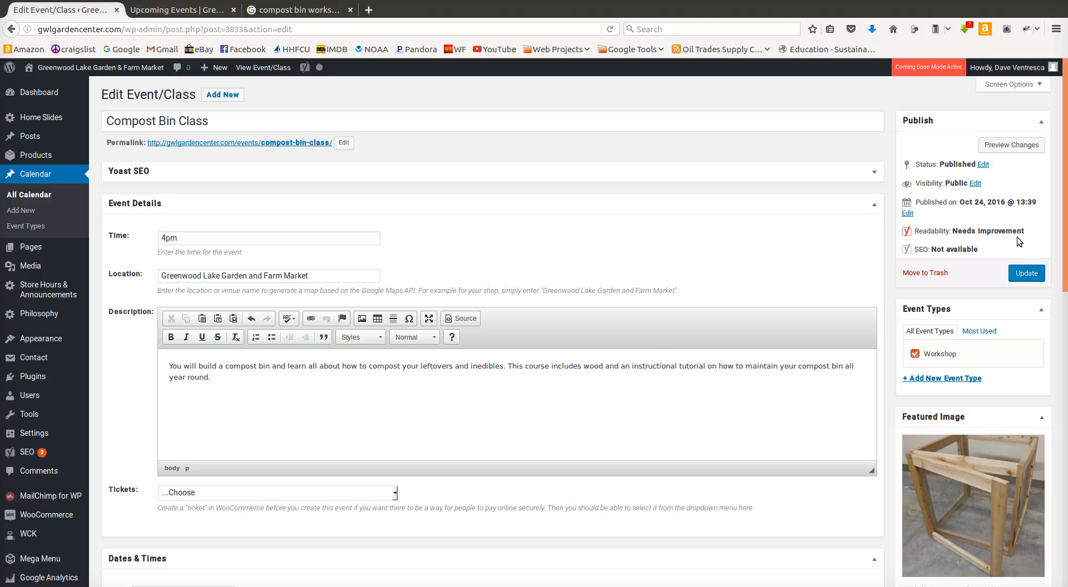
{"action": "left_click", "coordinate": [184, 9]}
{"action": "scroll", "coordinate": [629, 315], "scroll_direction": "down", "scroll_amount": 5}
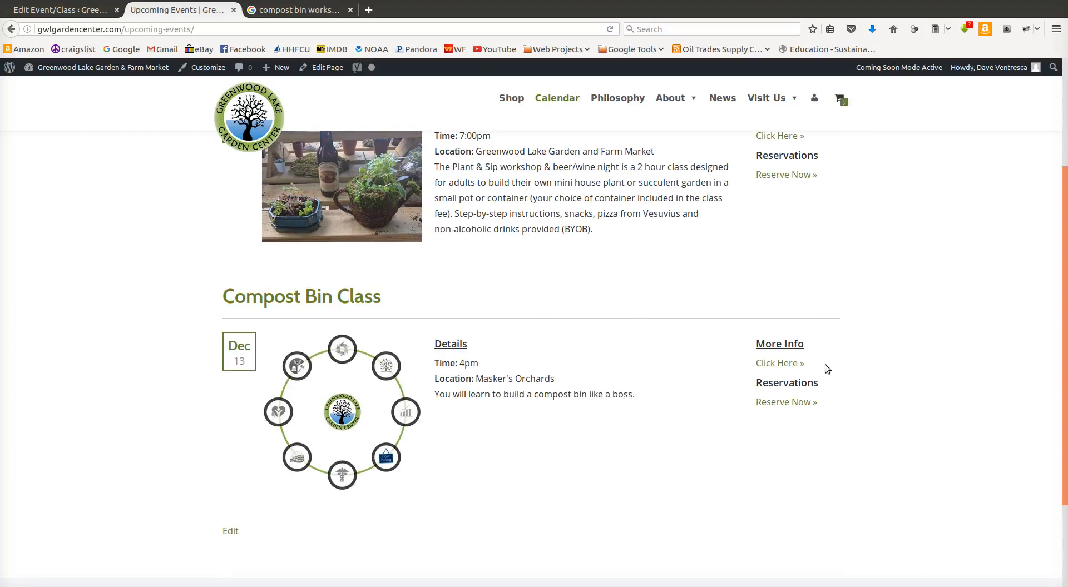
{"action": "left_click", "coordinate": [358, 389]}
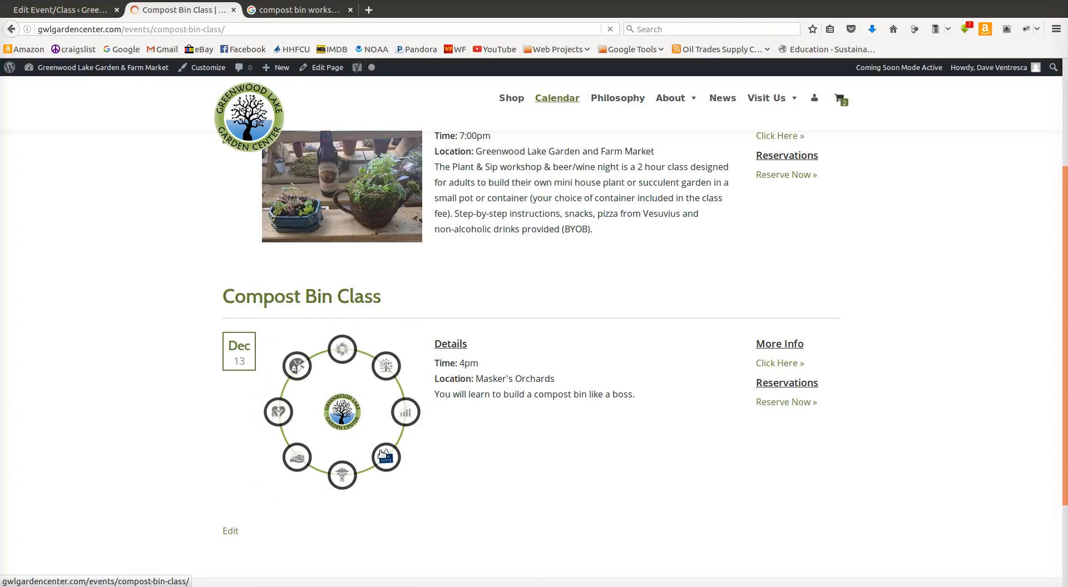
{"action": "scroll", "coordinate": [484, 384], "scroll_direction": "down", "scroll_amount": 8}
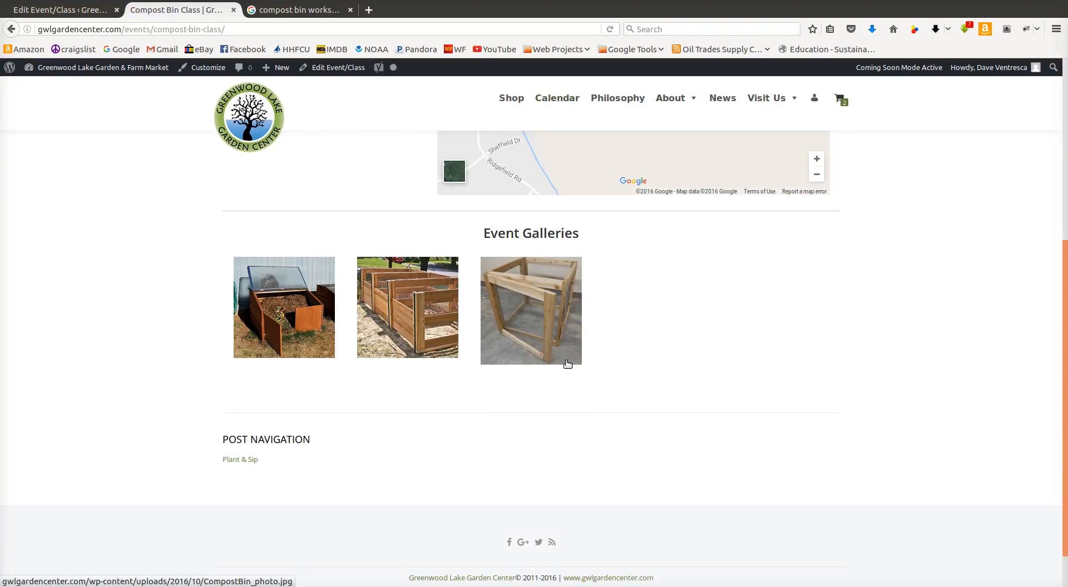
{"action": "scroll", "coordinate": [564, 362], "scroll_direction": "up", "scroll_amount": 6}
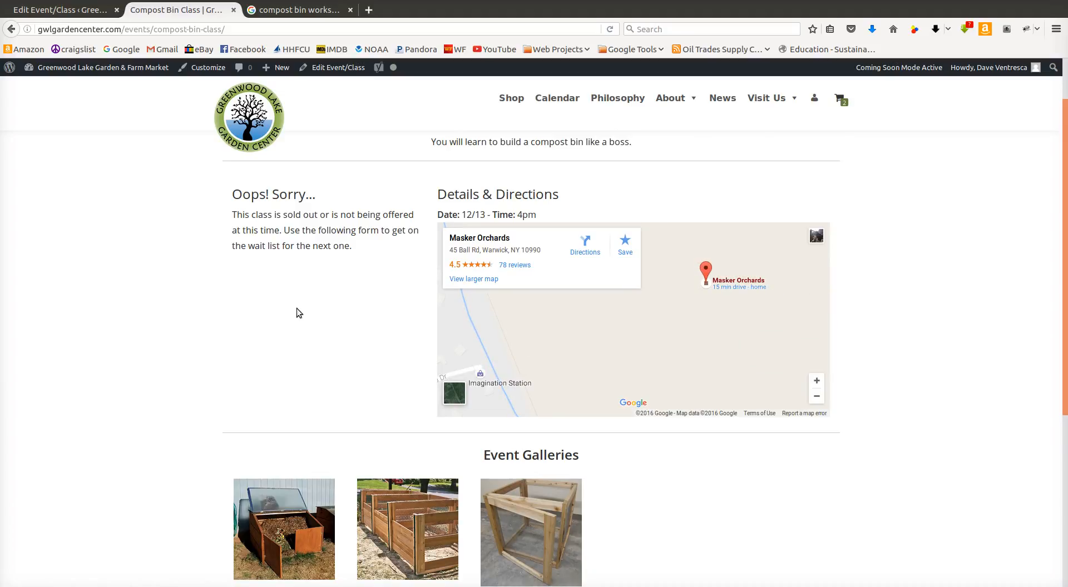
{"action": "scroll", "coordinate": [322, 315], "scroll_direction": "down", "scroll_amount": 5}
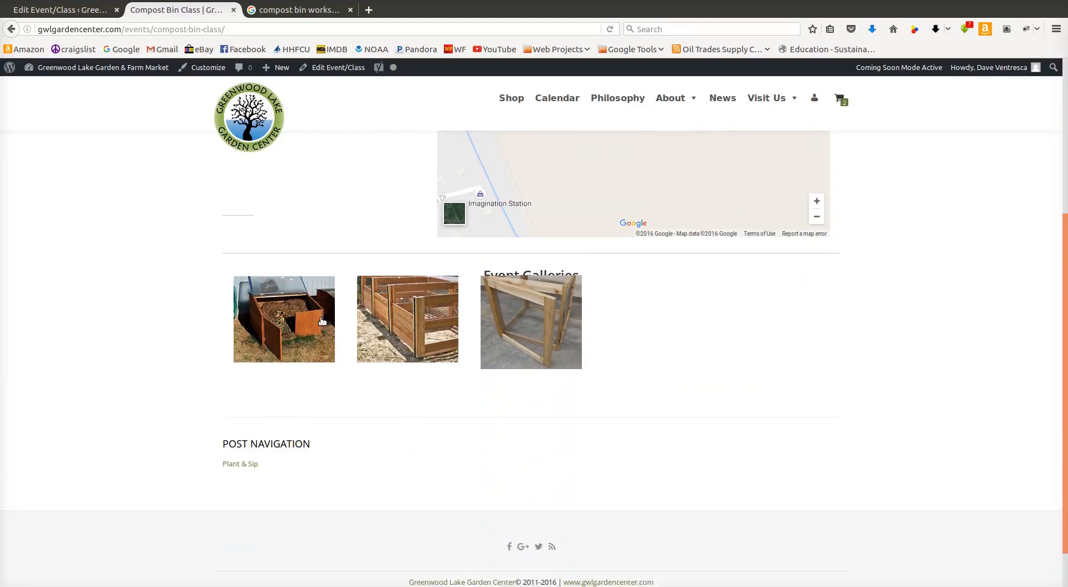
{"action": "scroll", "coordinate": [322, 315], "scroll_direction": "up", "scroll_amount": 6}
{"action": "scroll", "coordinate": [355, 407], "scroll_direction": "down", "scroll_amount": 4}
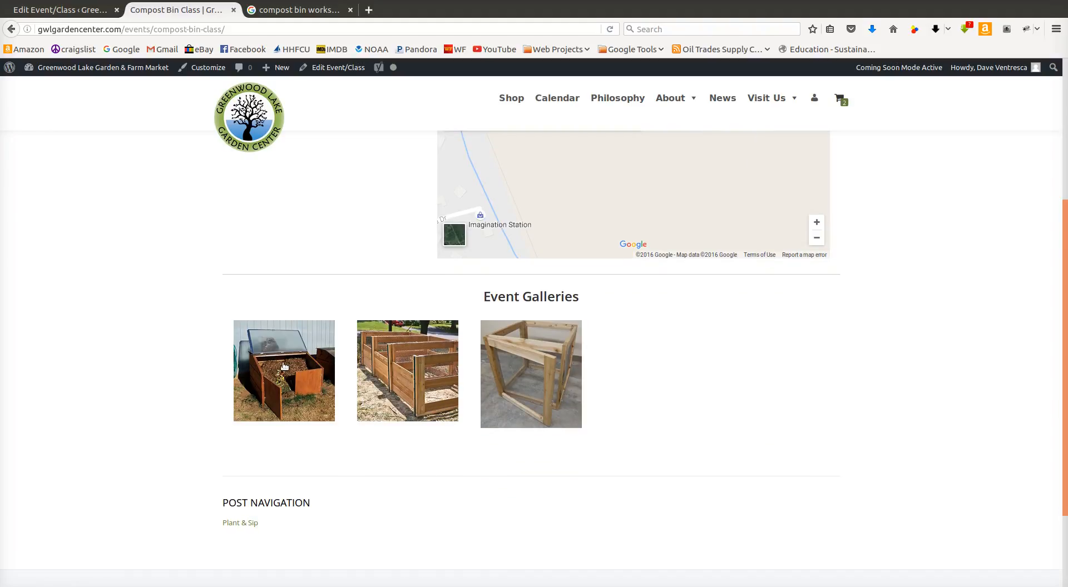
{"action": "scroll", "coordinate": [606, 420], "scroll_direction": "up", "scroll_amount": 4}
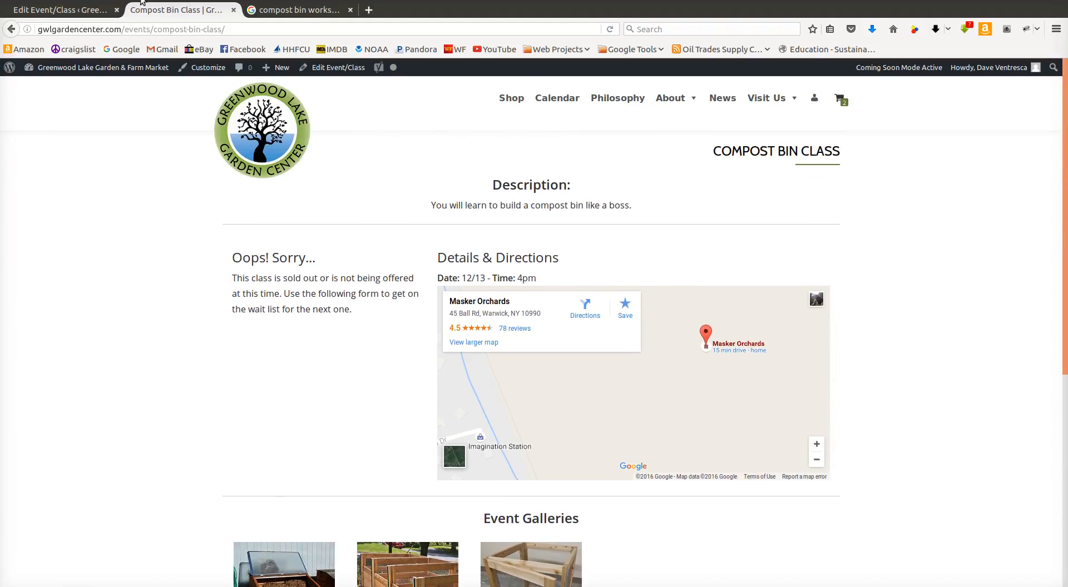
Step: Return to the Compost Bin Class event editor and update the published event with the edits
{"action": "left_click", "coordinate": [105, 7]}
{"action": "left_click", "coordinate": [1026, 273]}
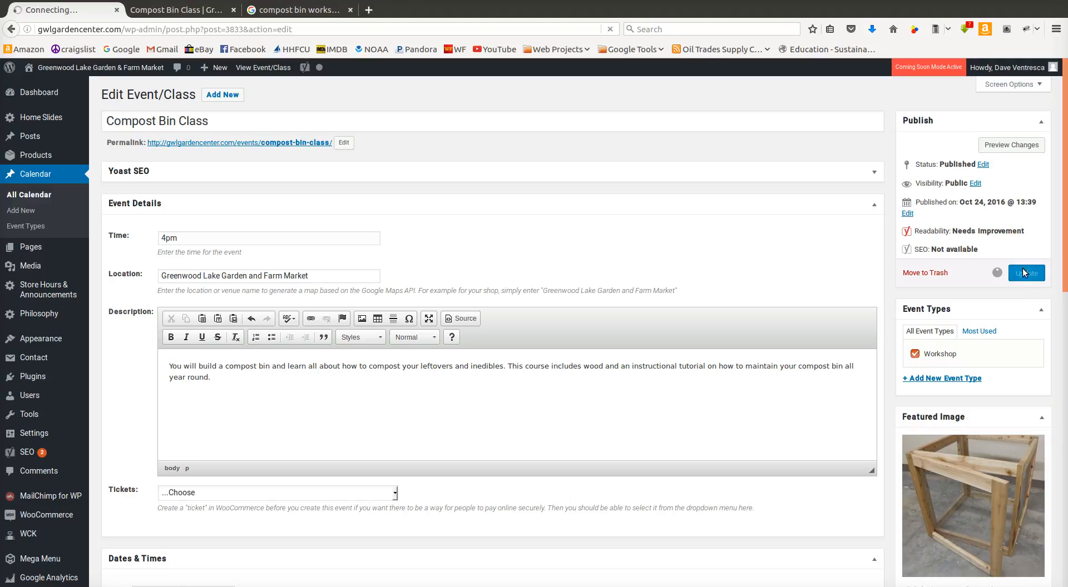
Step: Check the Compost Bin Class listing on the public calendar, and review its detail page's description, map, gallery and web address
{"action": "left_click", "coordinate": [153, 10]}
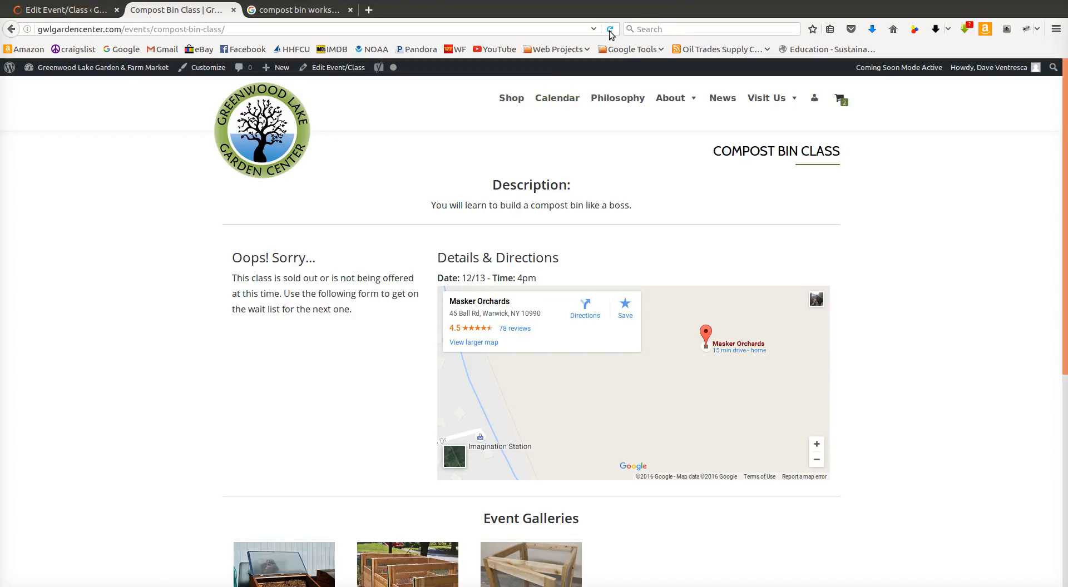
{"action": "left_click", "coordinate": [570, 105]}
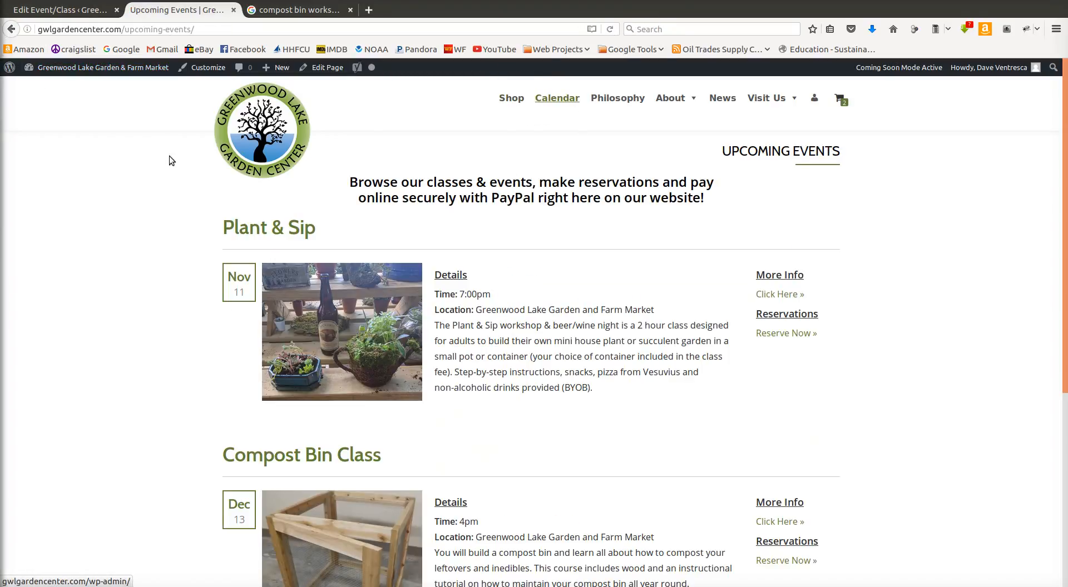
{"action": "scroll", "coordinate": [485, 248], "scroll_direction": "down", "scroll_amount": 3}
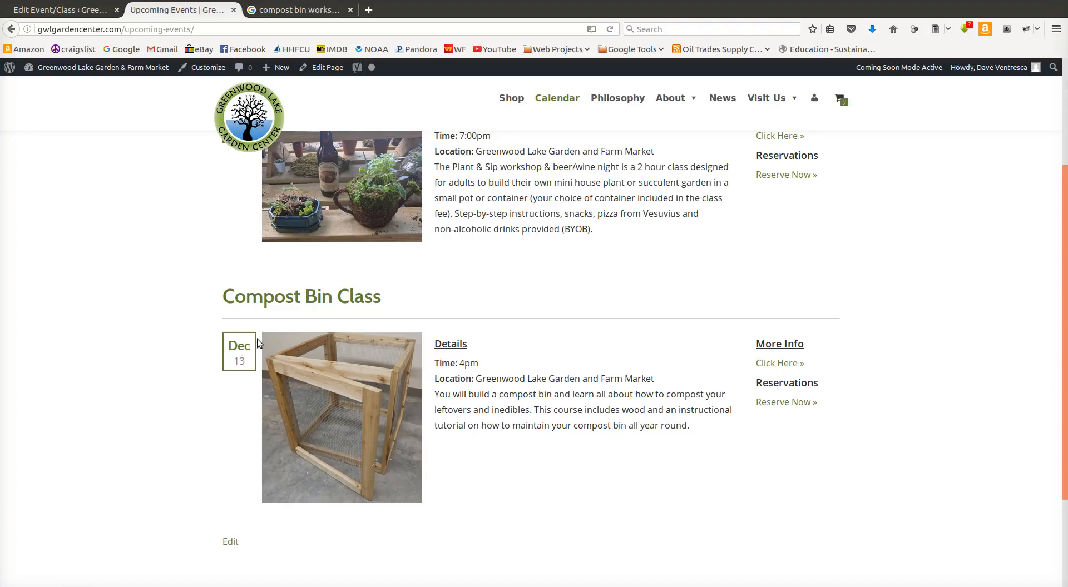
{"action": "left_click", "coordinate": [763, 361]}
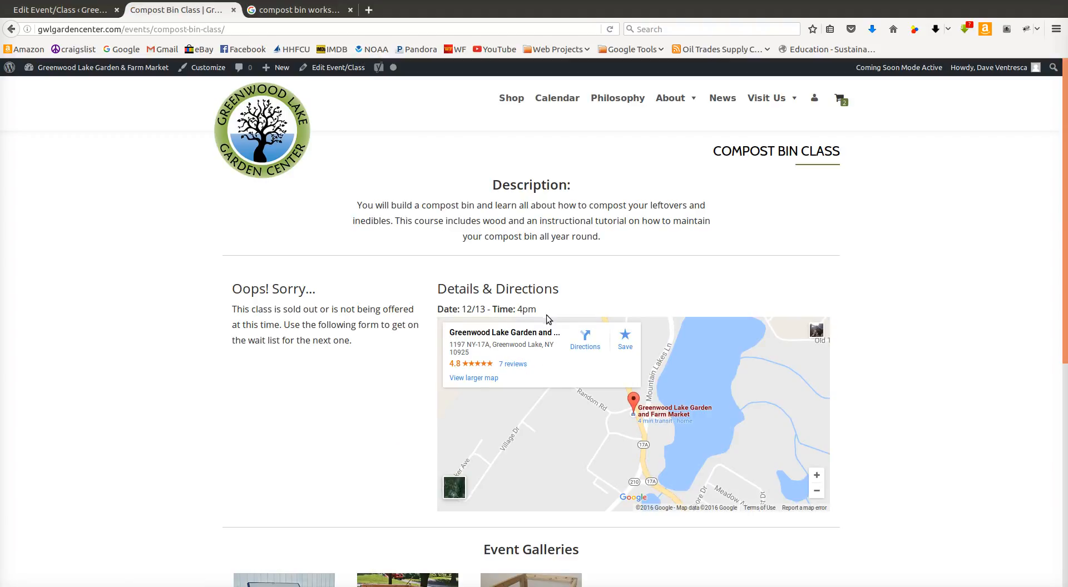
{"action": "scroll", "coordinate": [810, 314], "scroll_direction": "down", "scroll_amount": 5}
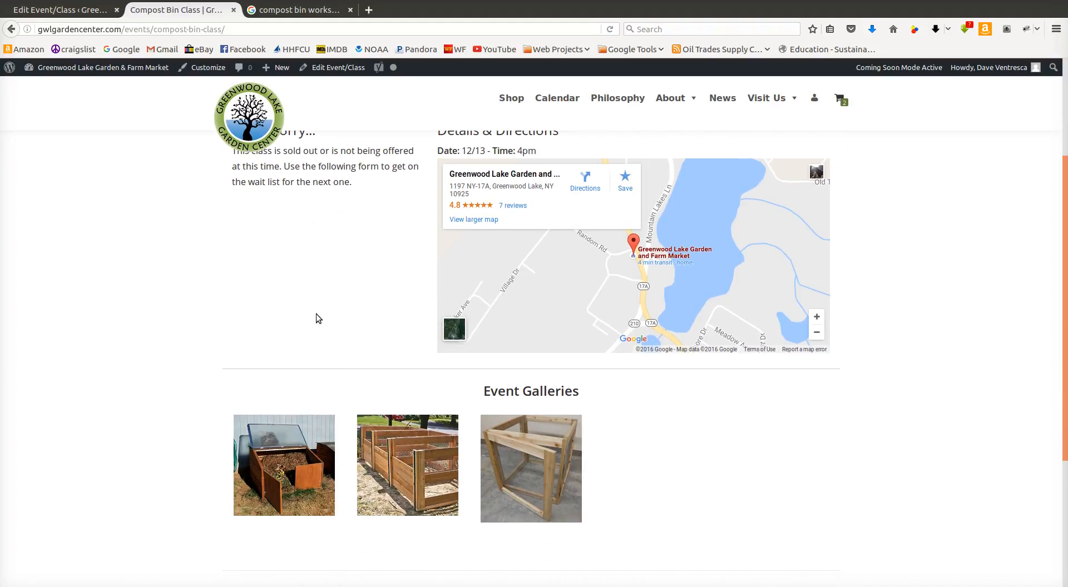
{"action": "scroll", "coordinate": [316, 313], "scroll_direction": "up", "scroll_amount": 5}
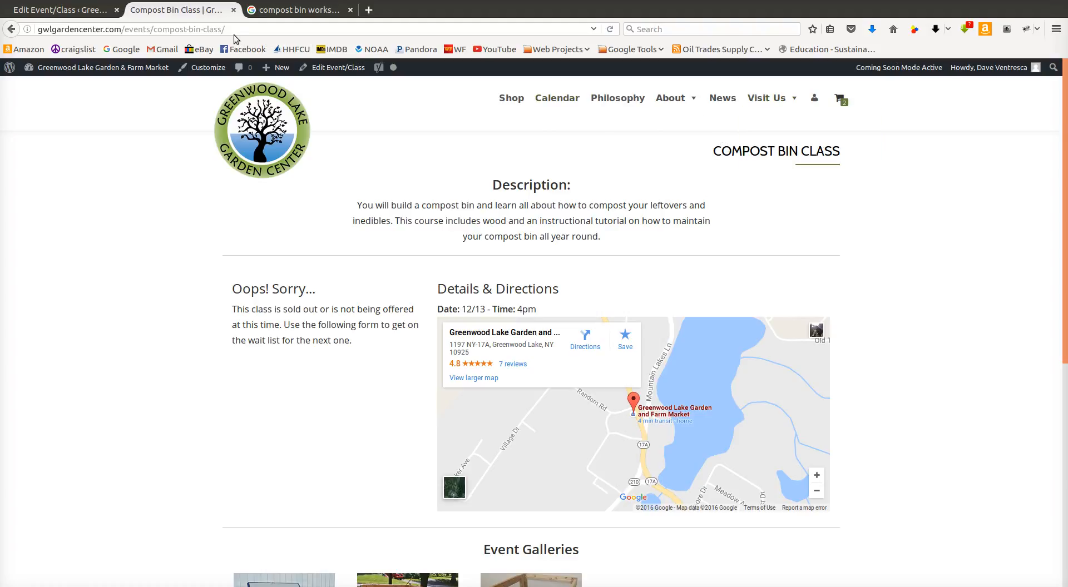
{"action": "left_click", "coordinate": [103, 22]}
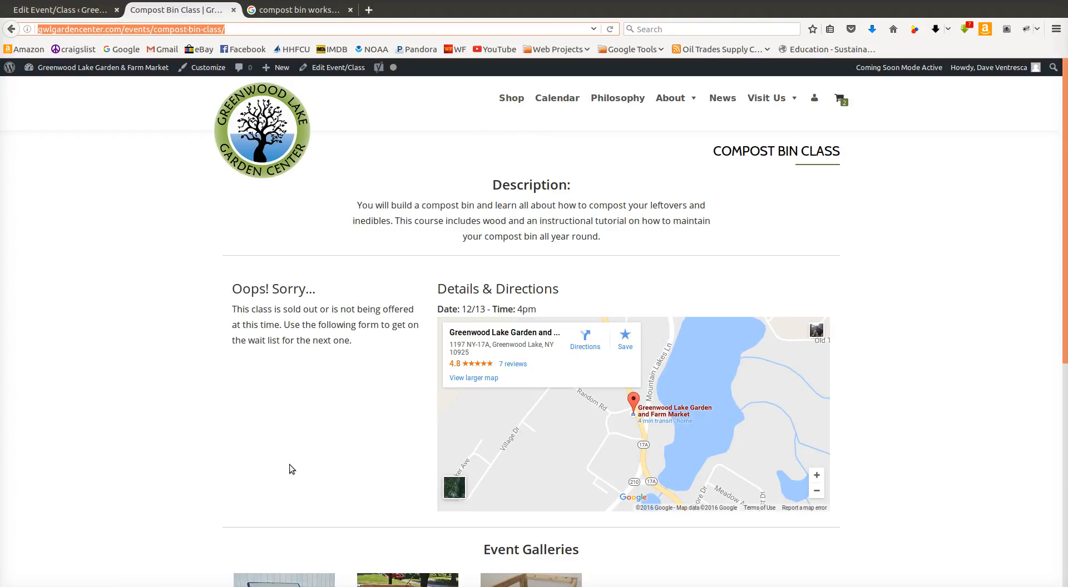
Step: Review the Plant & Sip event page with its ticket section for comparison, and return to the Compost Bin Class calendar listing
{"action": "left_click", "coordinate": [557, 98]}
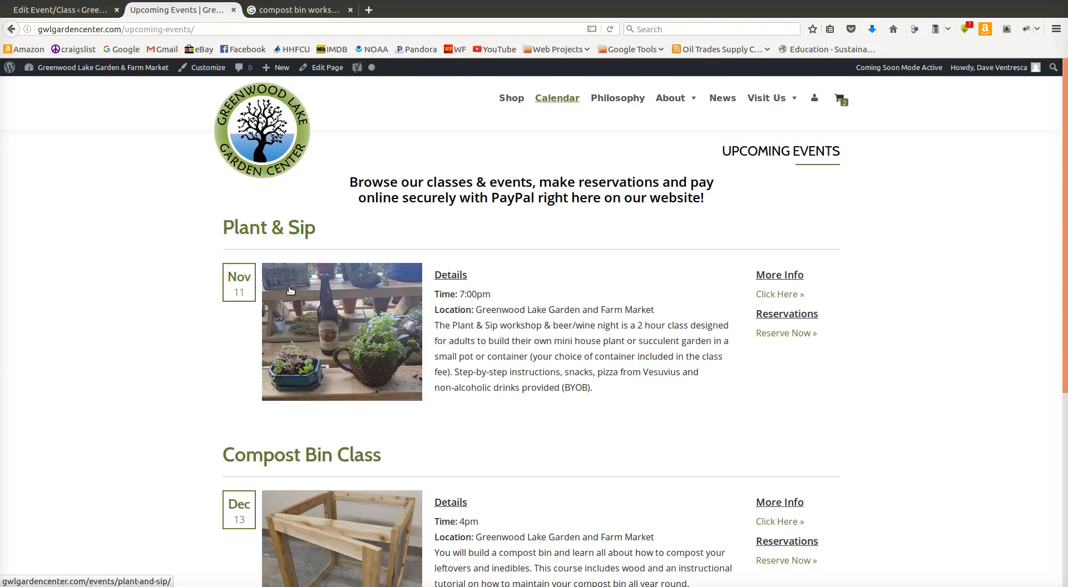
{"action": "left_click", "coordinate": [270, 232]}
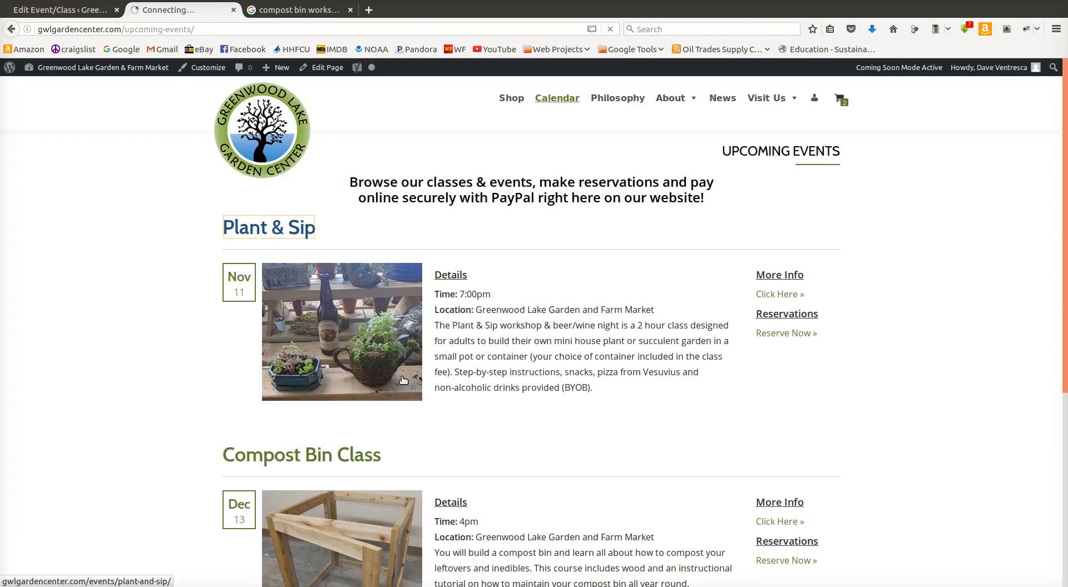
{"action": "scroll", "coordinate": [411, 390], "scroll_direction": "down", "scroll_amount": 2}
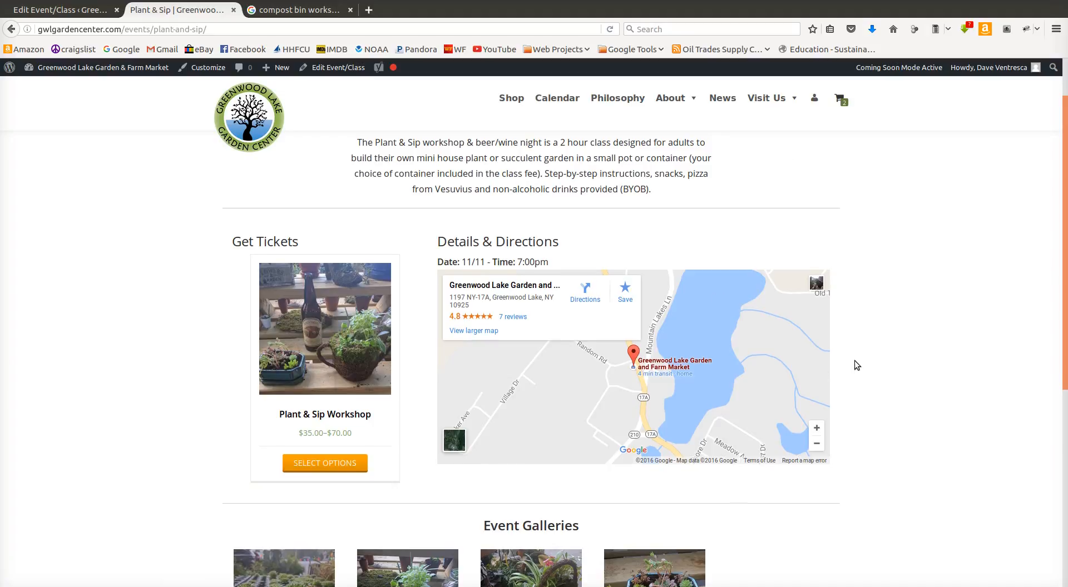
{"action": "scroll", "coordinate": [853, 362], "scroll_direction": "up", "scroll_amount": 2}
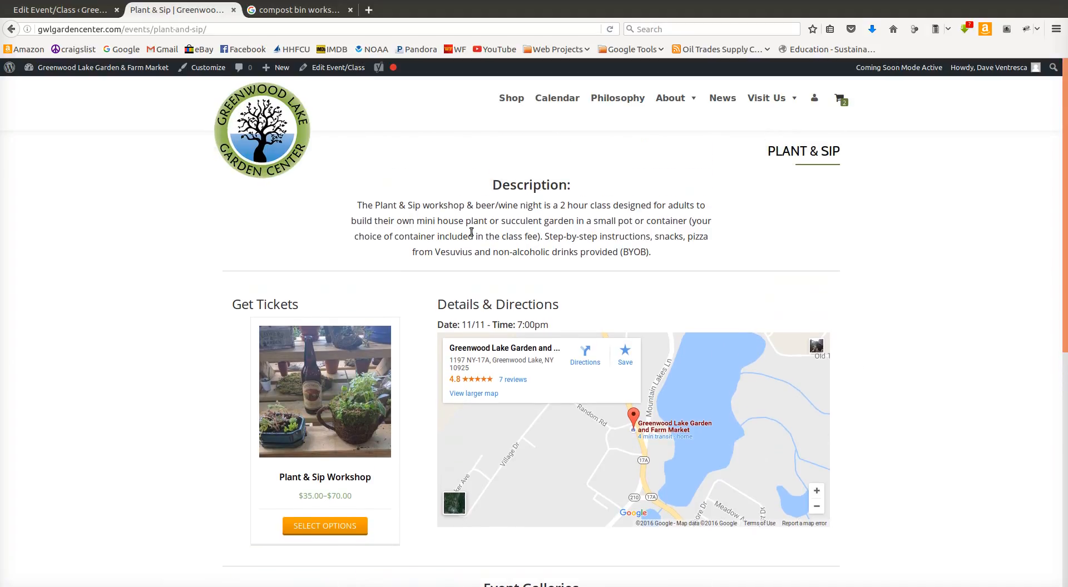
{"action": "left_click", "coordinate": [545, 98]}
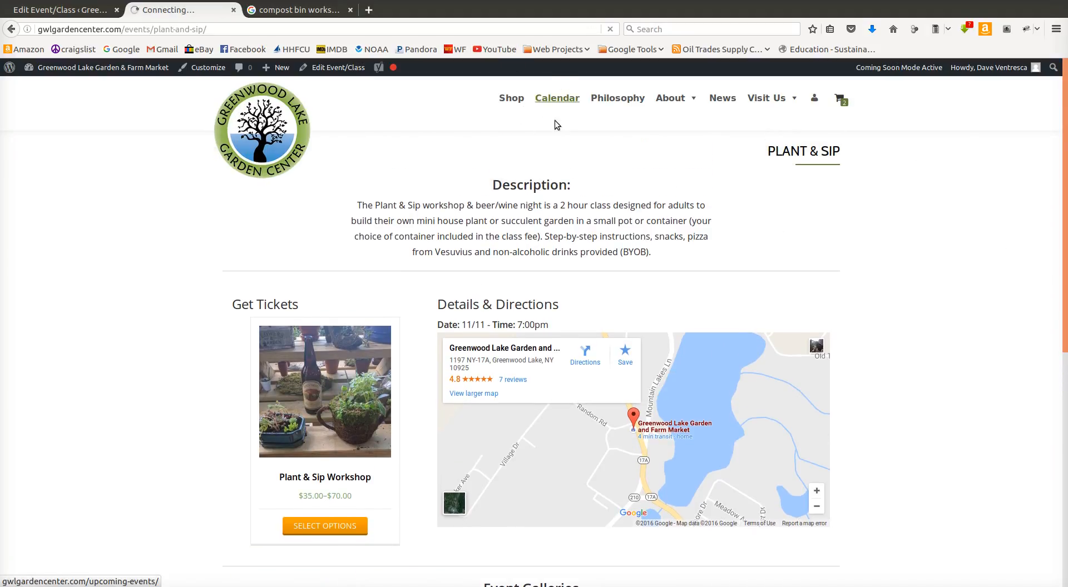
{"action": "scroll", "coordinate": [384, 293], "scroll_direction": "down", "scroll_amount": 3}
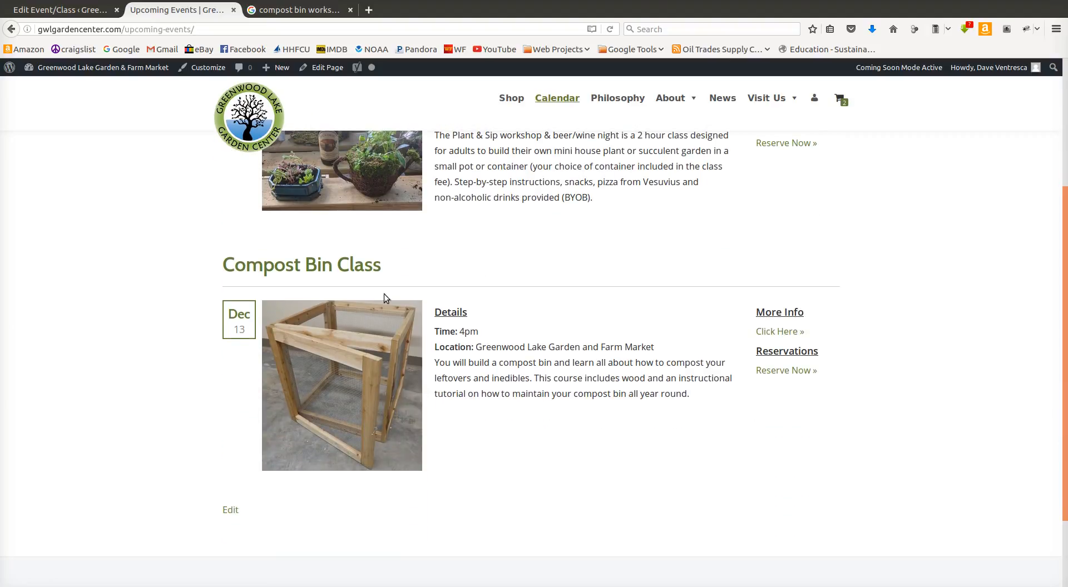